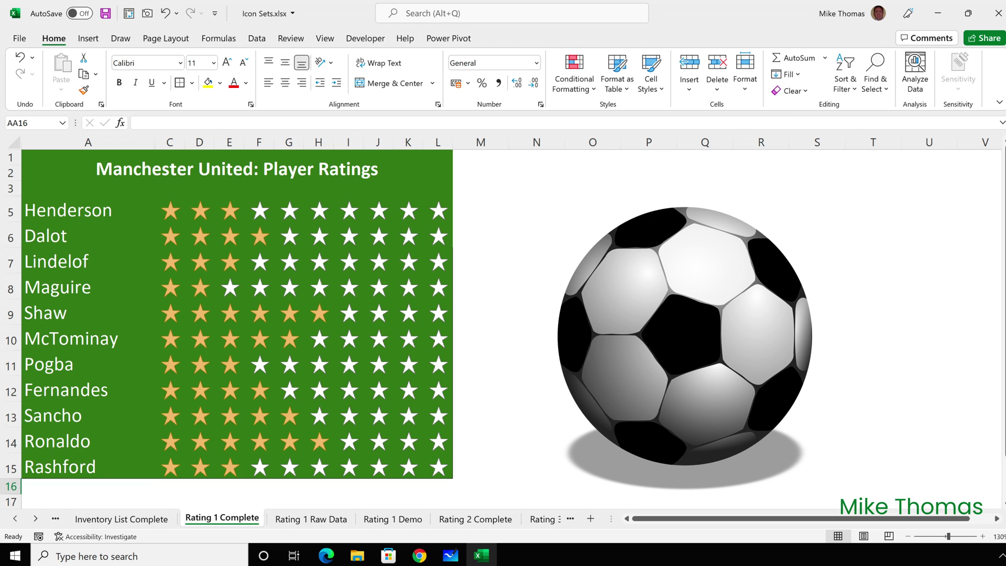
Switch to the Rating 1 Demo sheet with the Manchester United player ratings
click(438, 514)
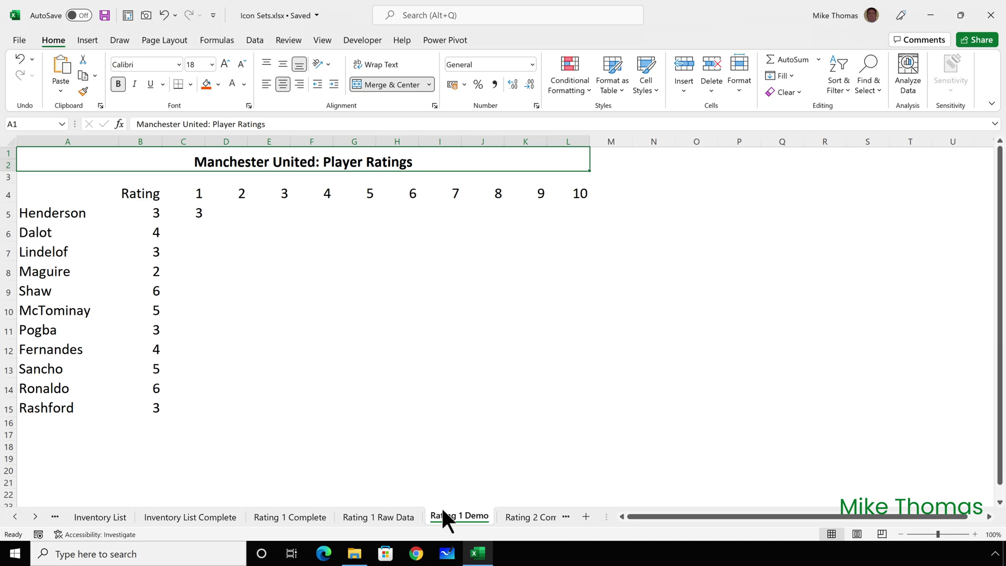
Copy C5's =$B5-C$4+1 formula across the player grid through L15
click(183, 212)
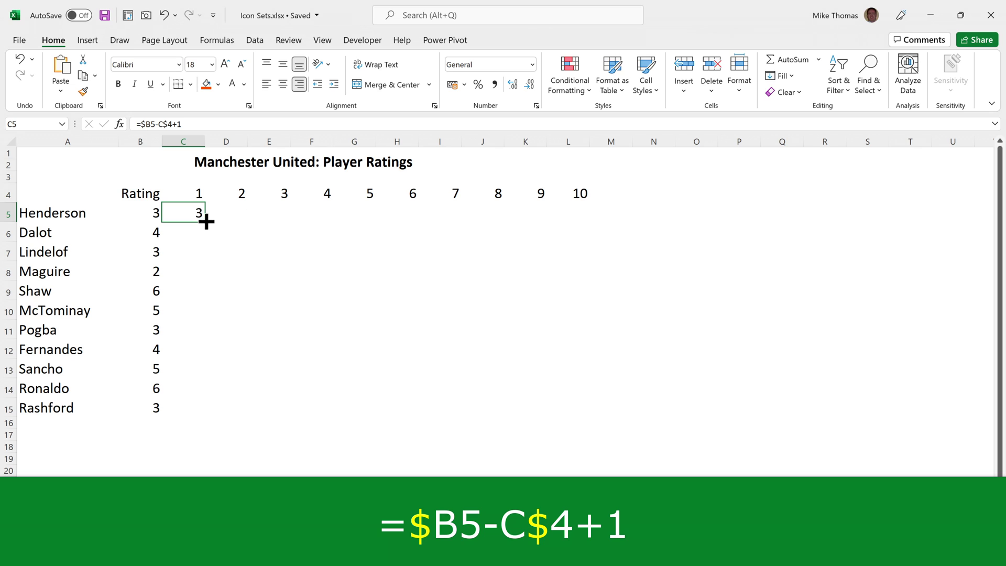
drag(205, 221, 580, 392)
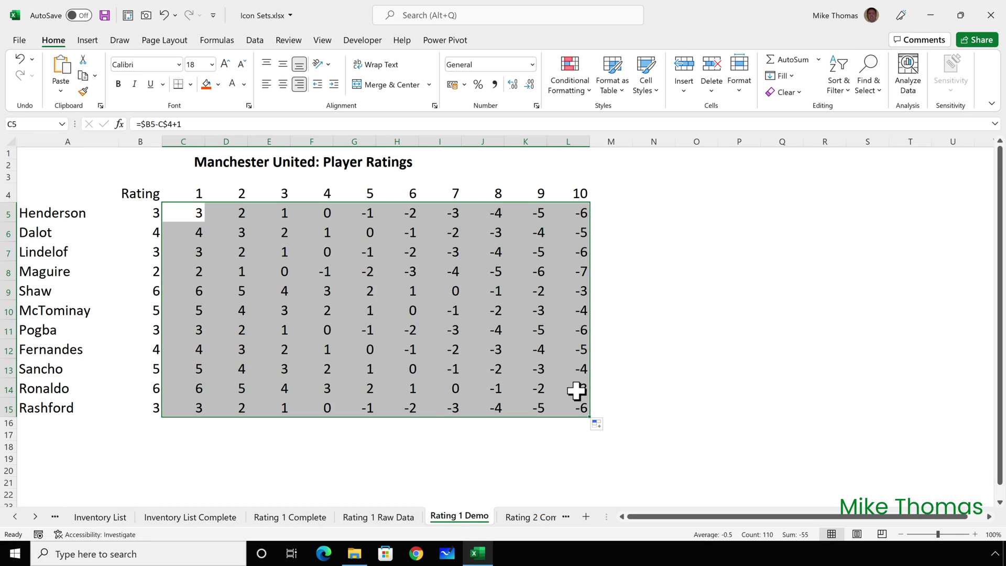
Apply the 3 Stars icon set to the C5:L15 rating grid
click(580, 89)
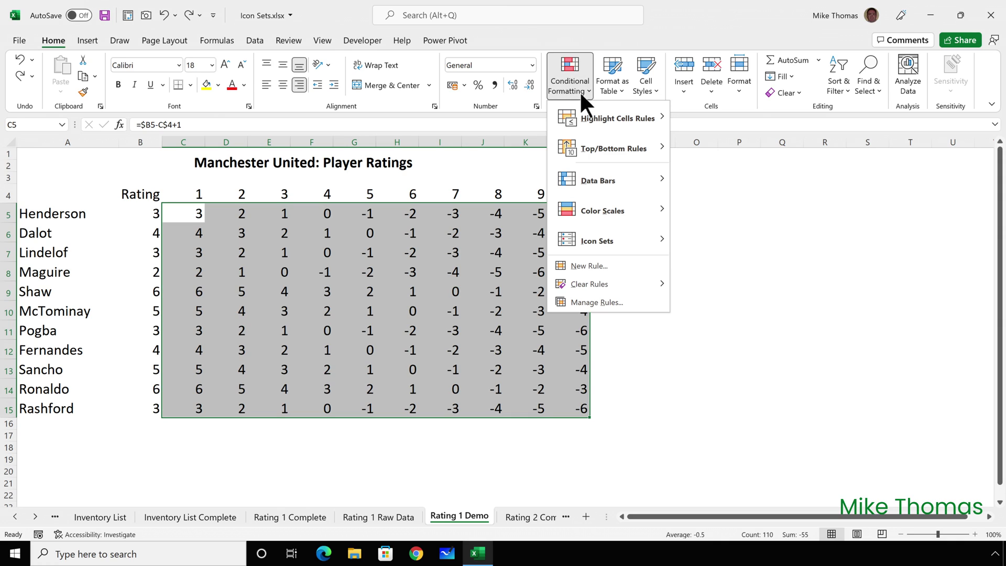
mouse_move(598, 237)
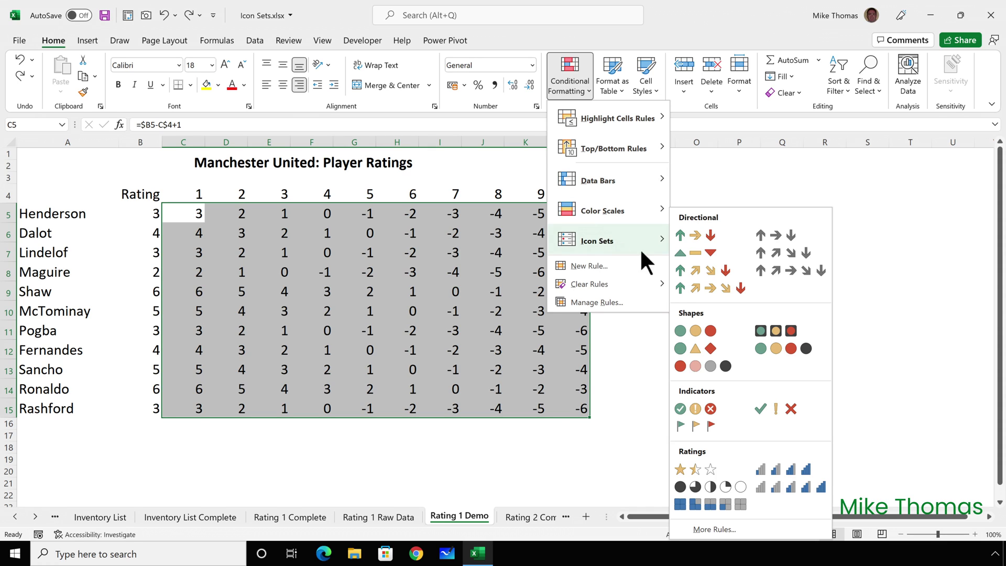
click(709, 470)
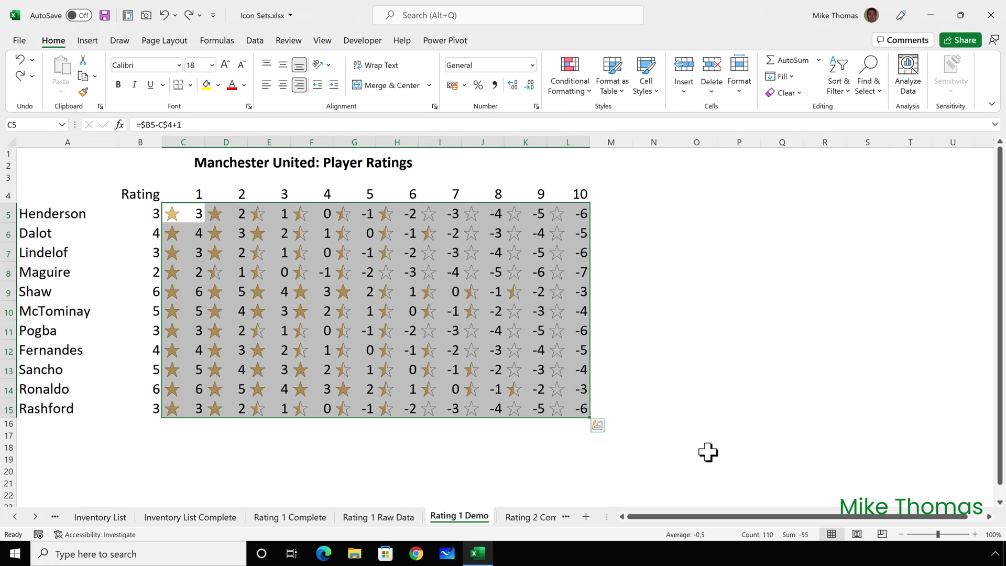
Edit the star icon rule to use Number thresholds: full star at >= 1, half star at >= 0
click(581, 90)
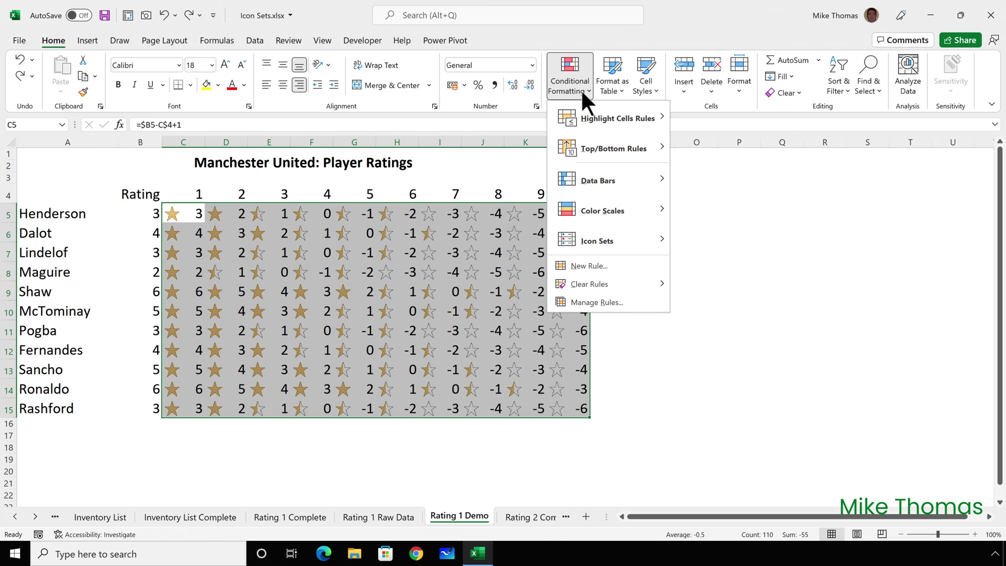
click(593, 299)
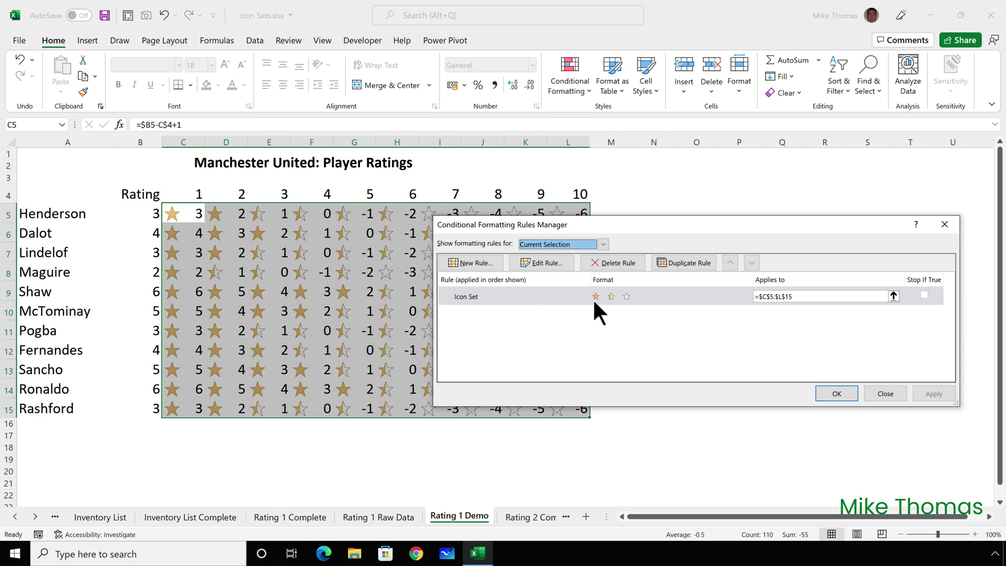
click(572, 309)
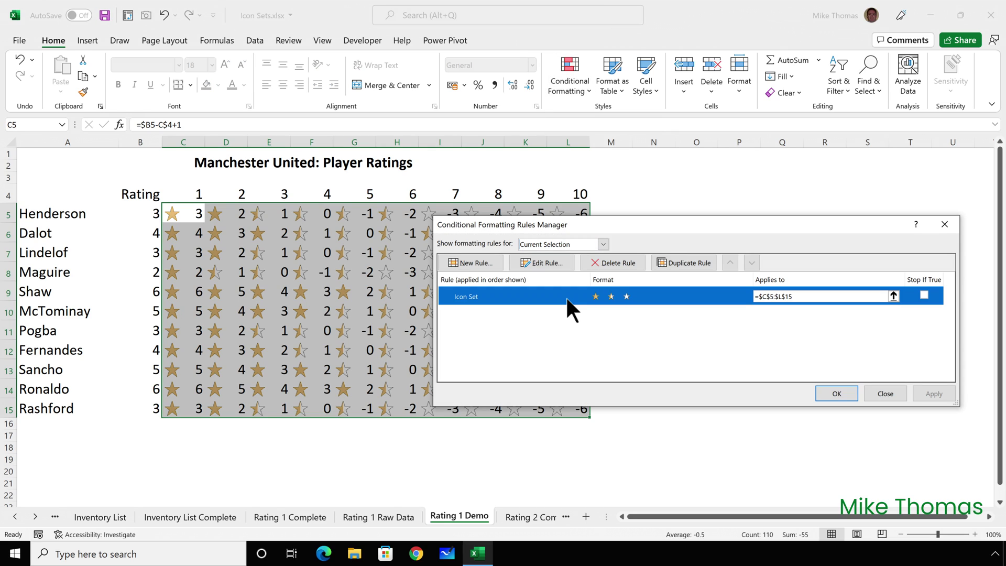
click(559, 263)
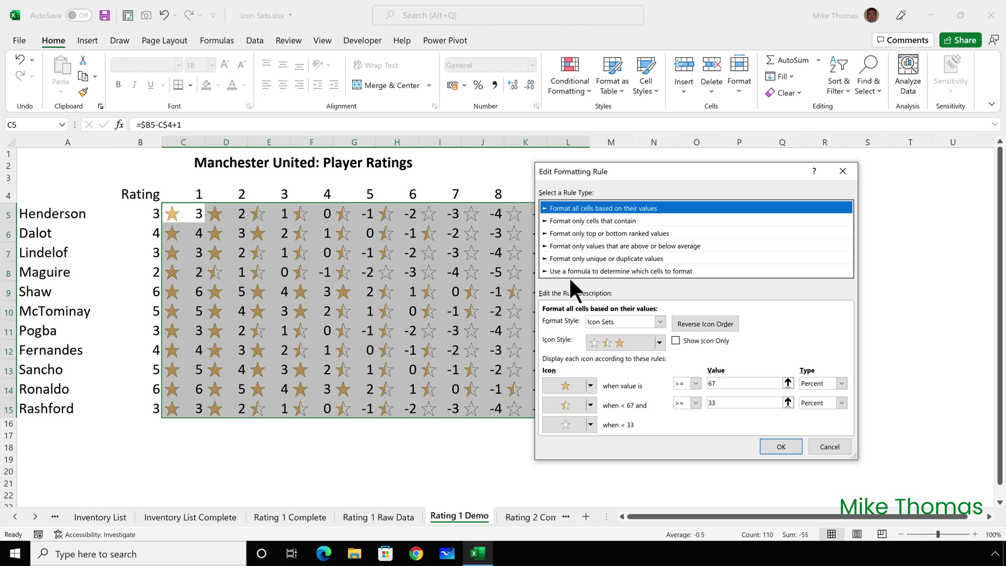
click(841, 383)
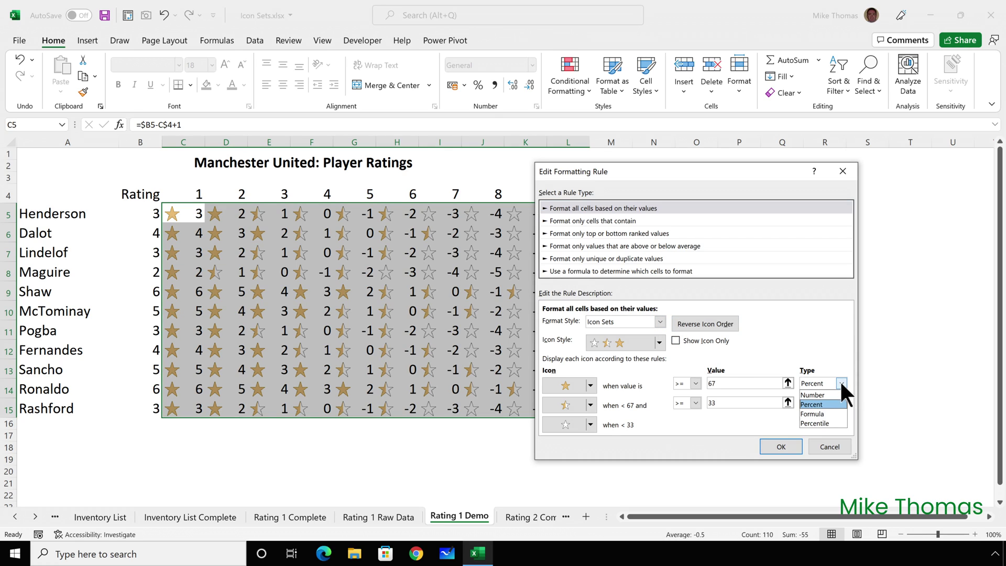
click(825, 394)
click(841, 403)
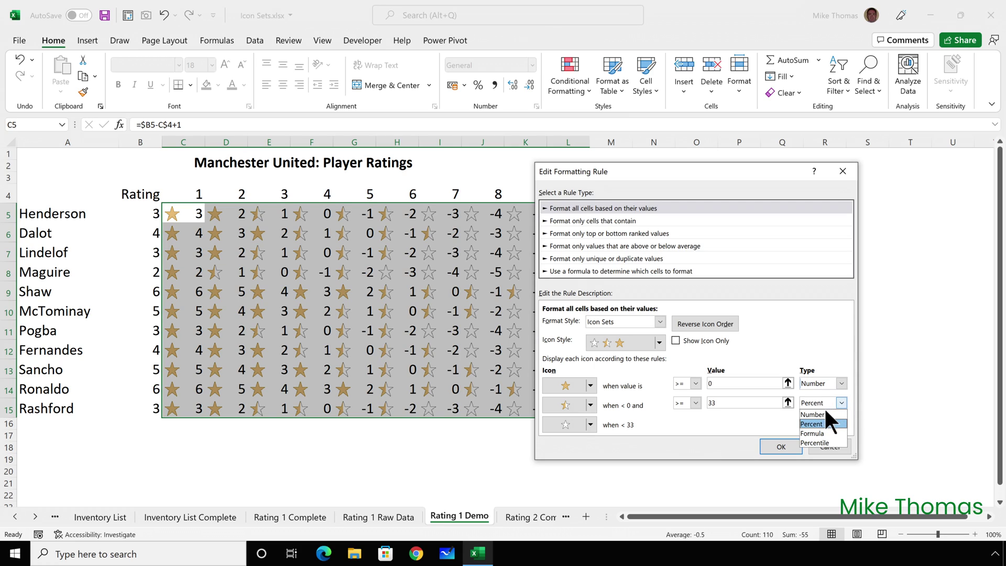
click(814, 414)
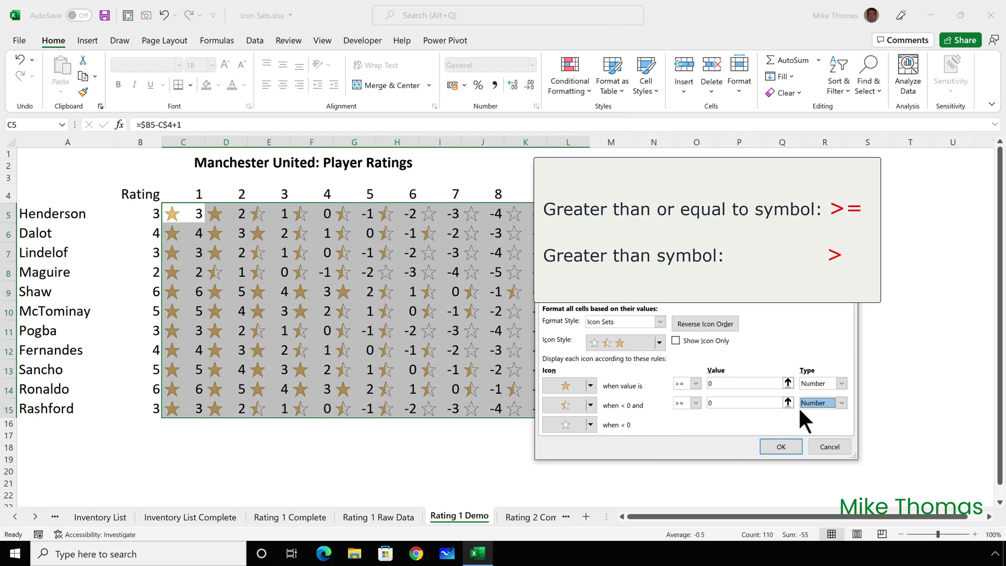
click(714, 383)
key(BackSpace)
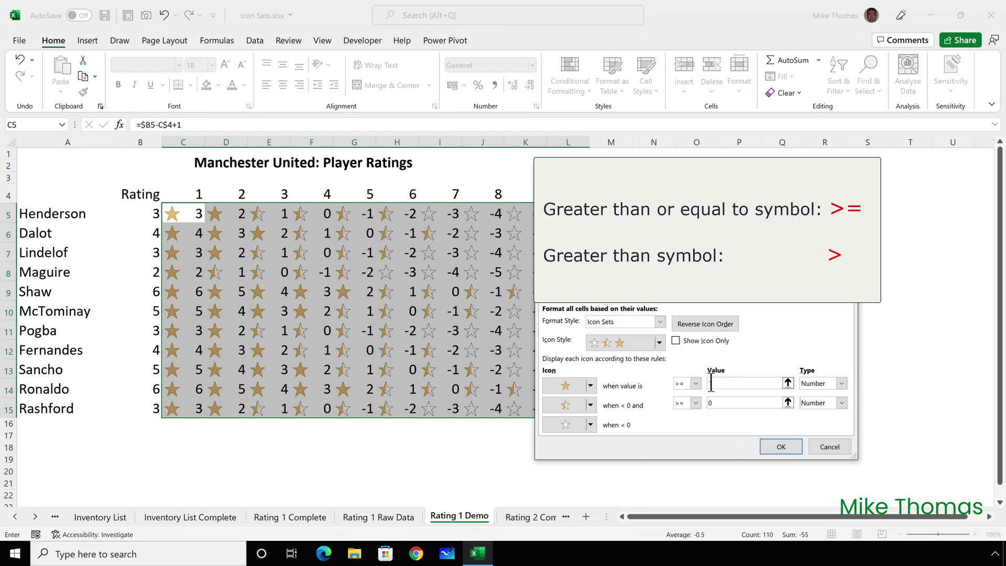
text(1)
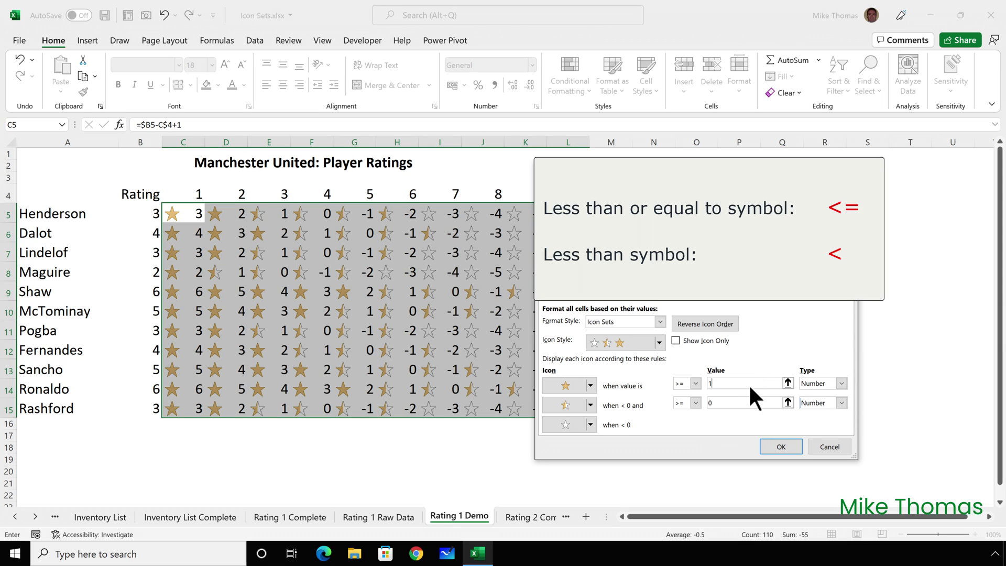
Change the middle condition to > 0 and set its icon to No Cell Icon
click(696, 402)
click(694, 423)
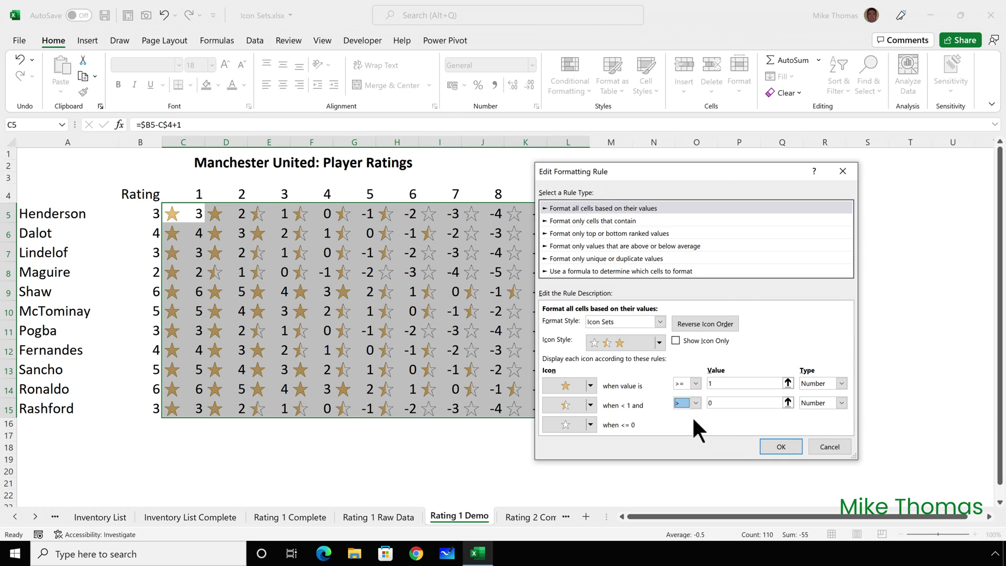
click(590, 404)
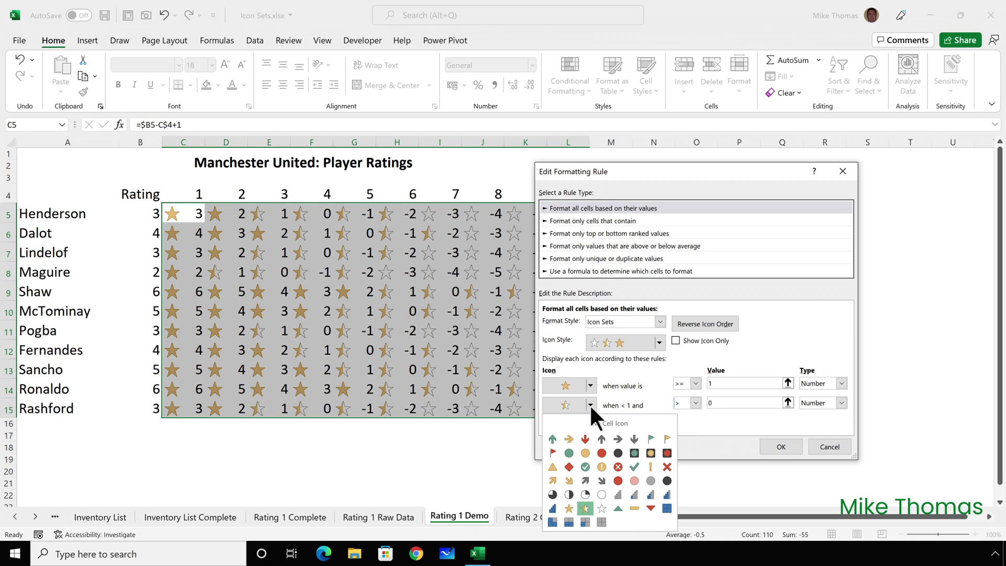
click(587, 423)
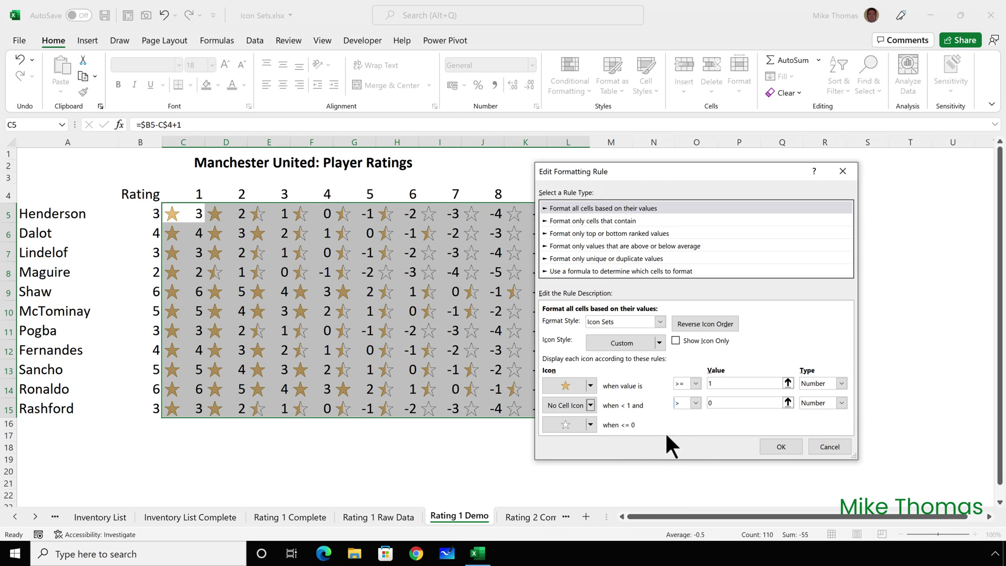
Apply the revised rule and test Henderson's B5 rating at 2, then 1
click(785, 446)
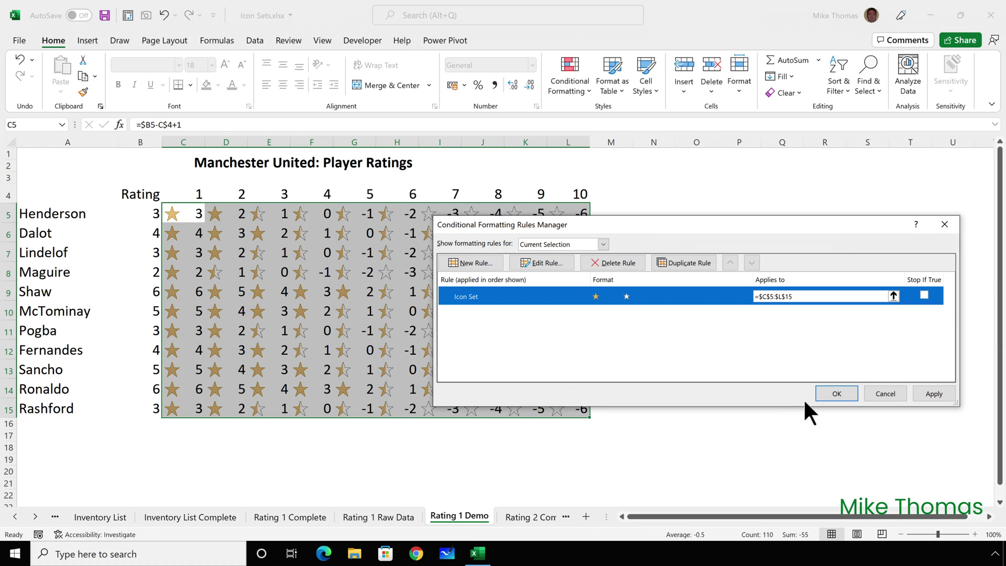
click(837, 393)
click(143, 216)
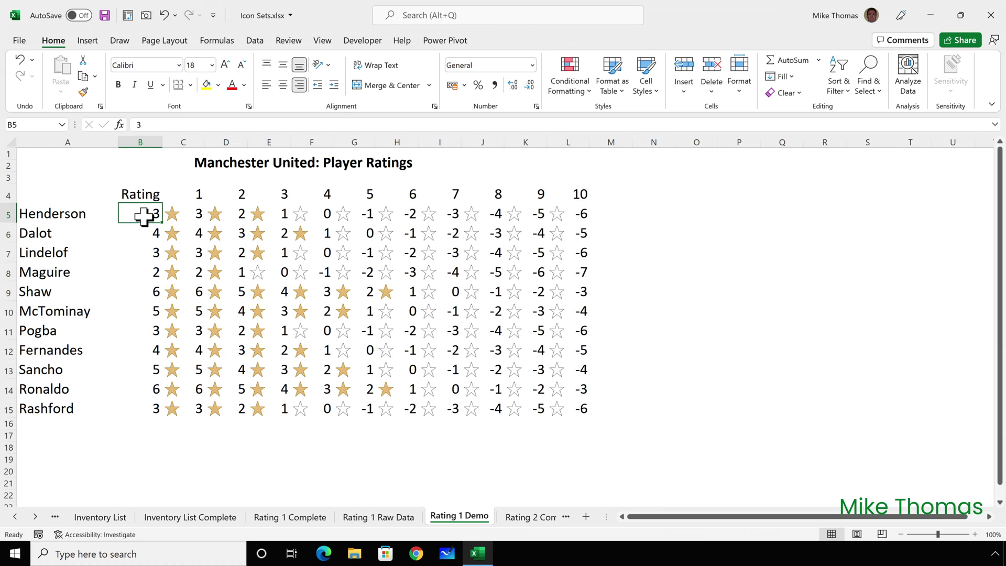
text(2)
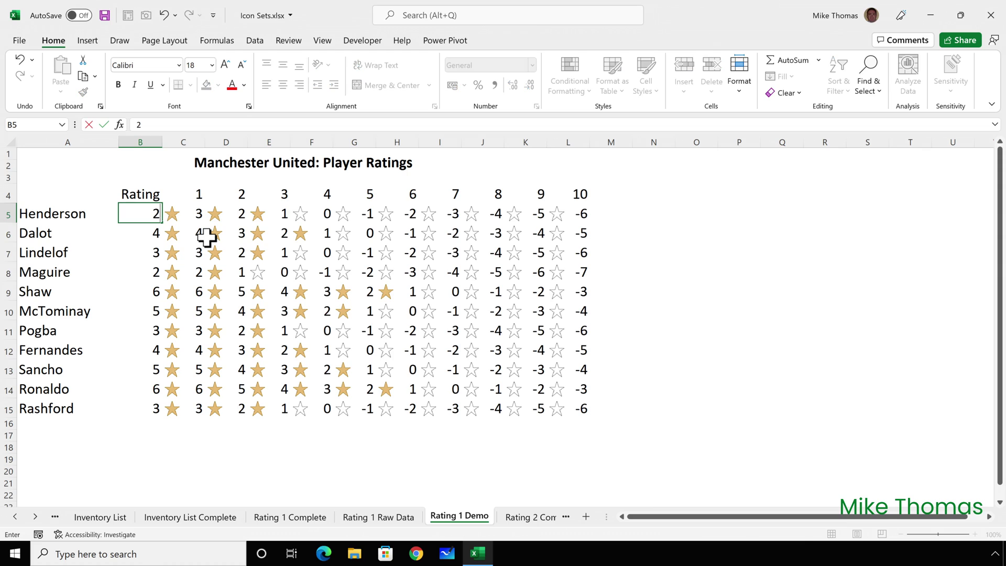
key(Return)
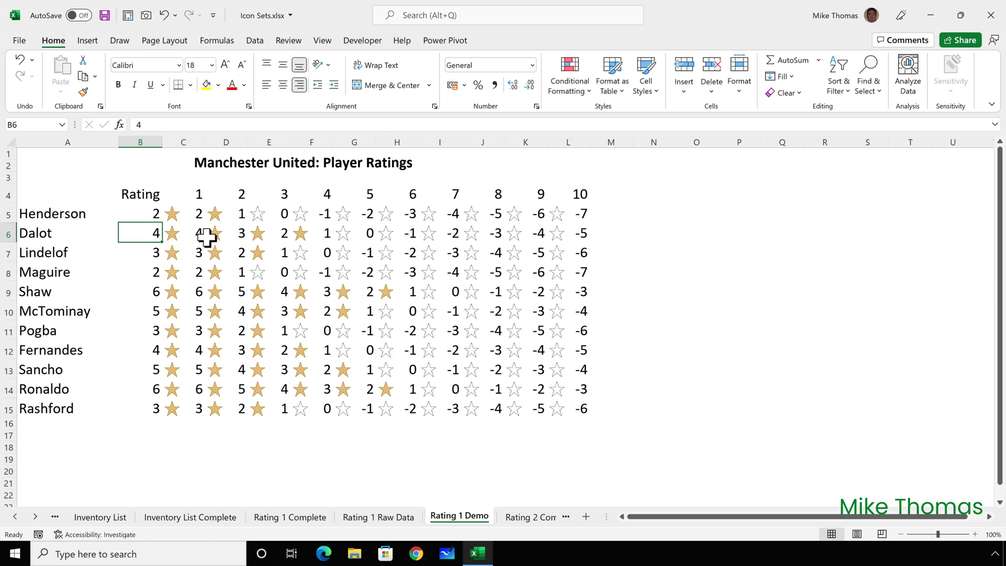
key(Up)
text(1)
key(Return)
key(Up)
Test B5 at 0, restore Henderson's rating to 3, and reselect C5:L15
text(0)
key(Return)
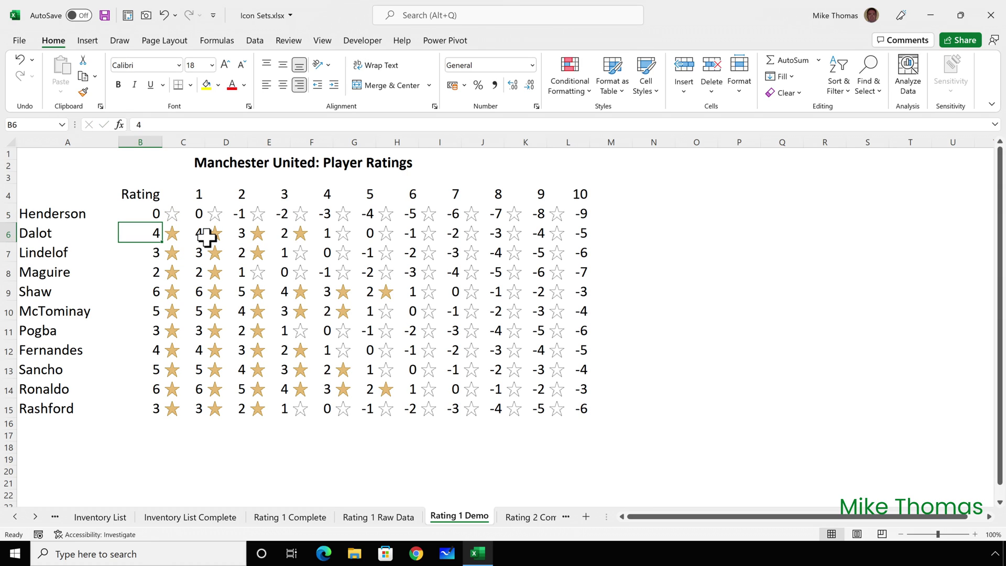
key(Up)
text(3)
key(Return)
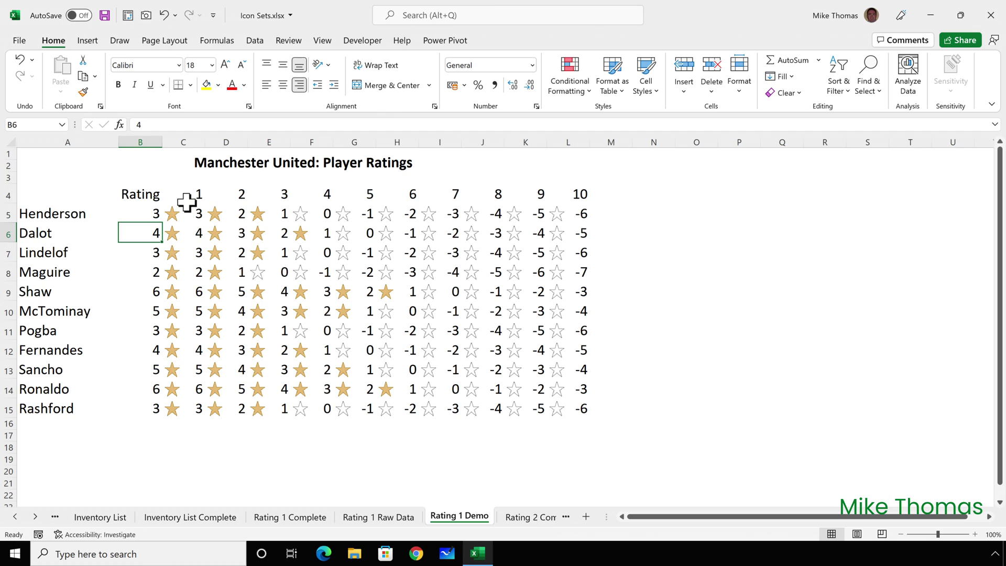
drag(178, 214, 559, 404)
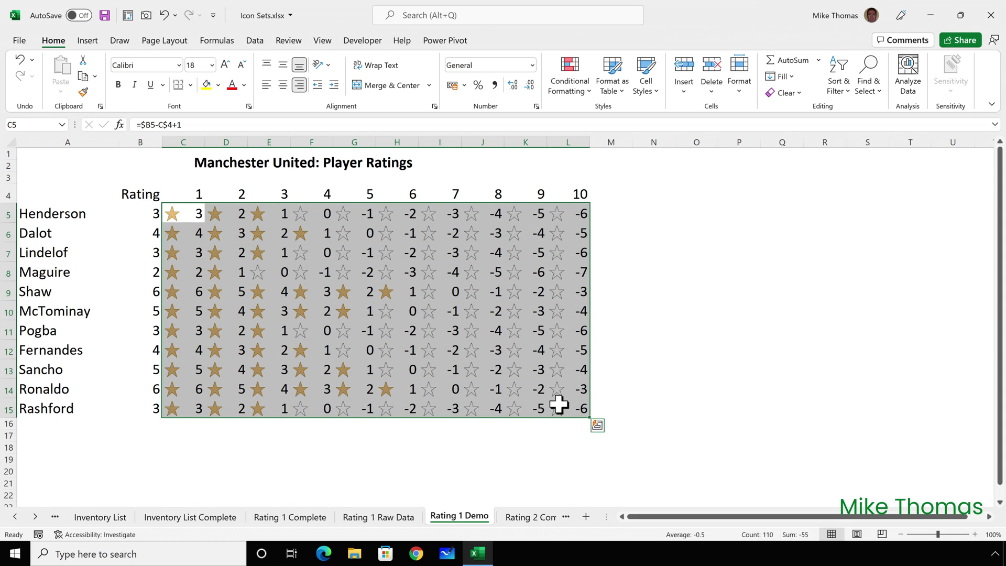
Turn on Show Icon Only in the star icon rule to hide the grid's numbers
click(571, 85)
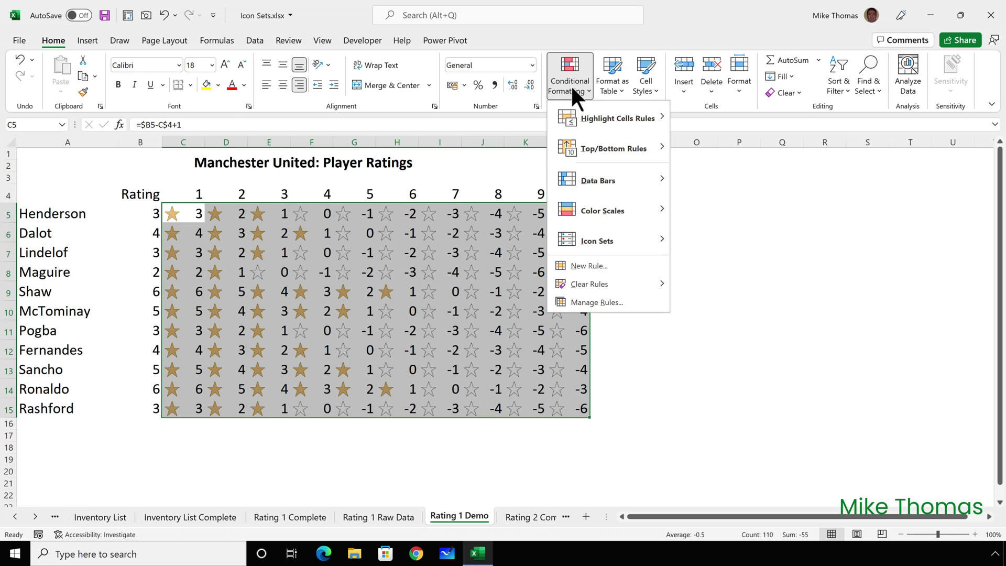
click(602, 302)
click(476, 296)
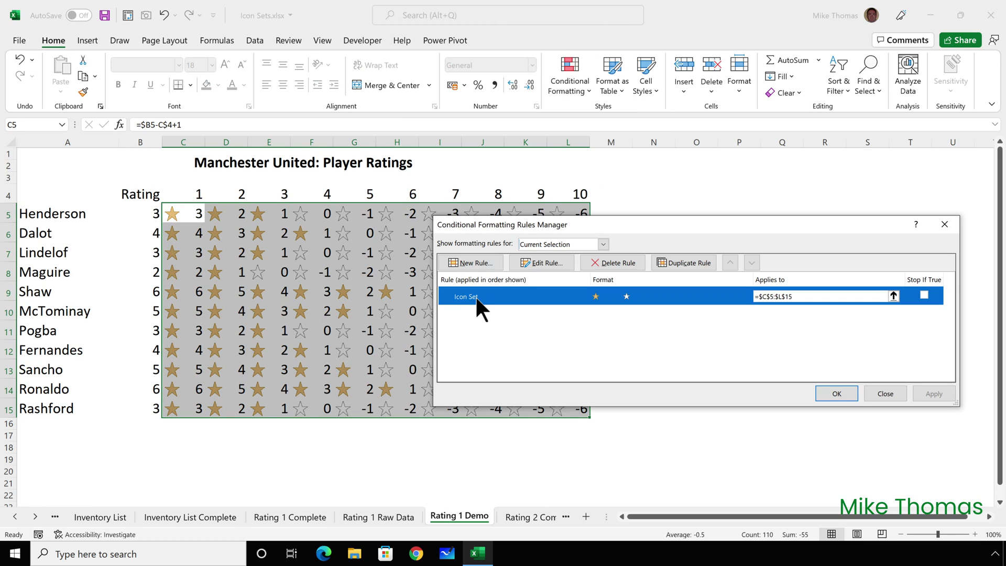
click(542, 263)
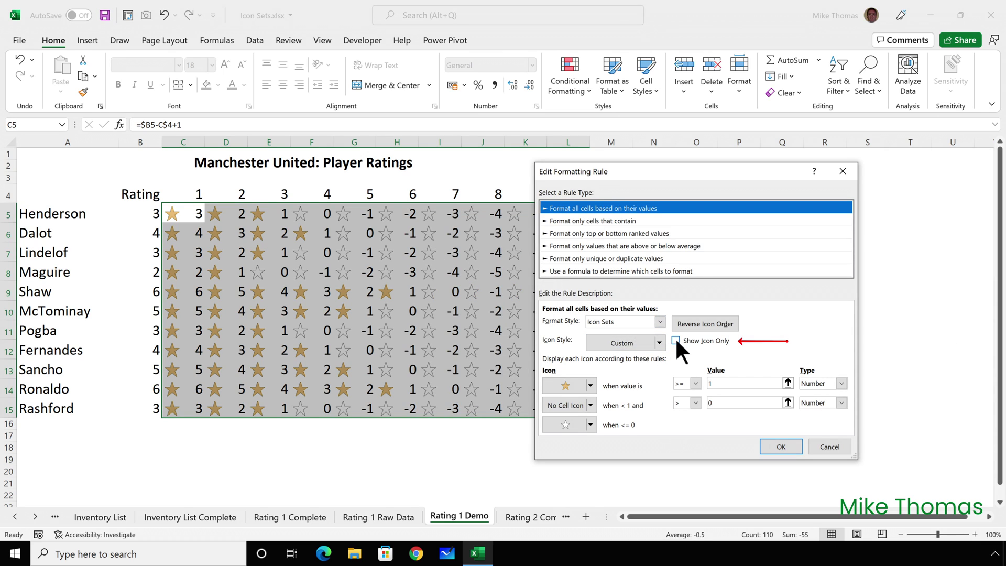
click(676, 340)
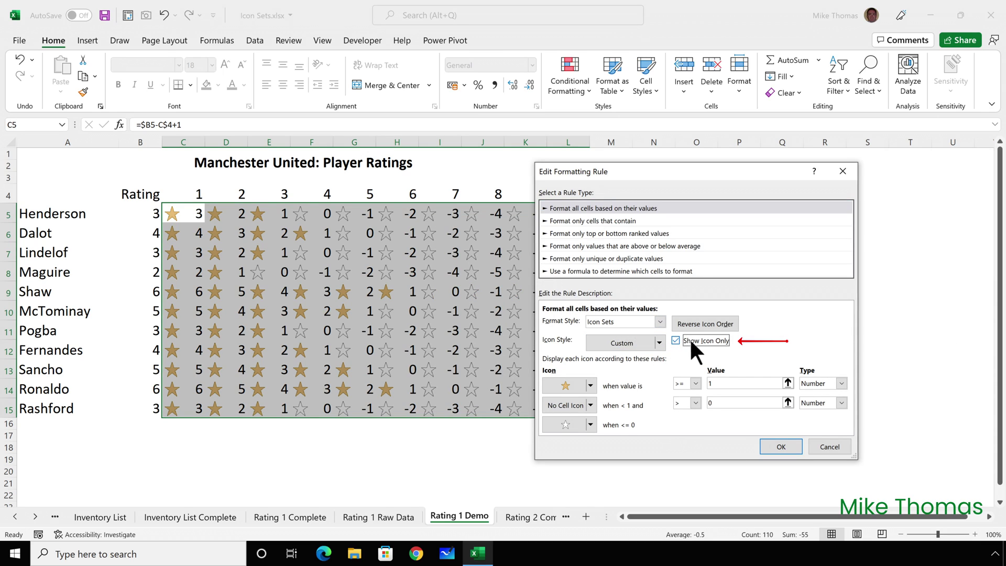
click(780, 445)
Apply the rule changes and hide the Rating column B
click(834, 394)
key(ctrl+Home)
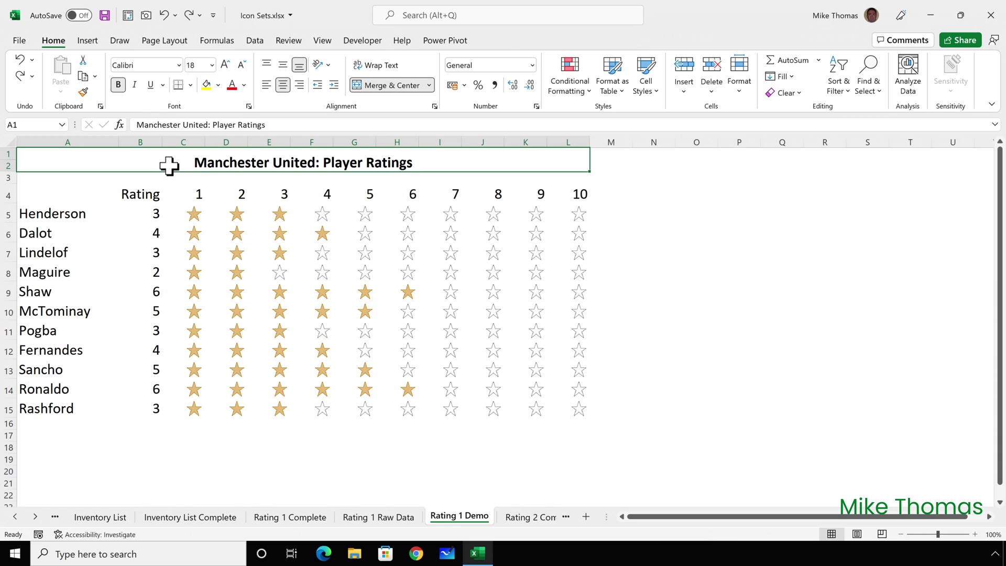
click(150, 142)
right_click(151, 144)
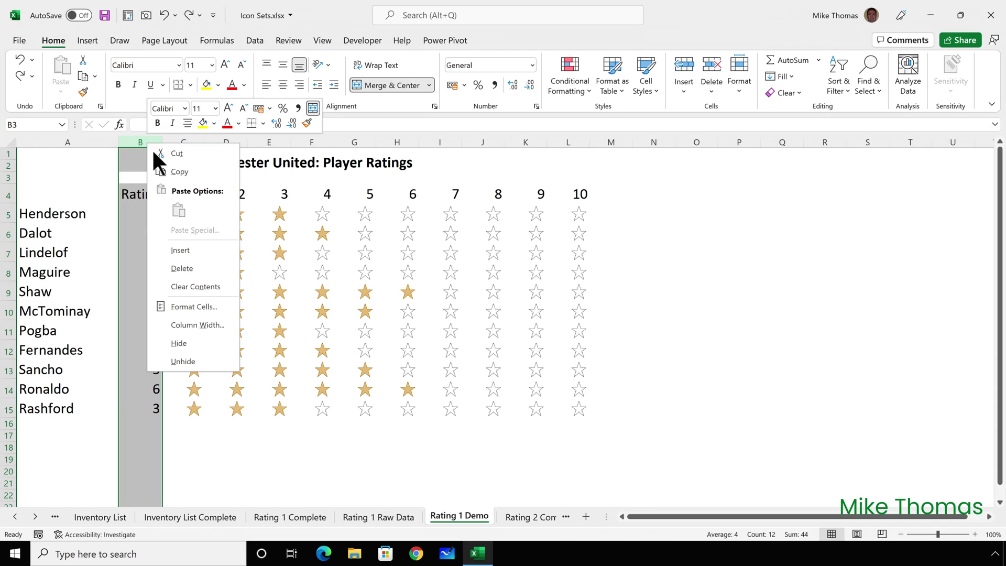
click(179, 344)
Hide the 1–10 number row 4 and select star columns C through L for narrowing
click(8, 195)
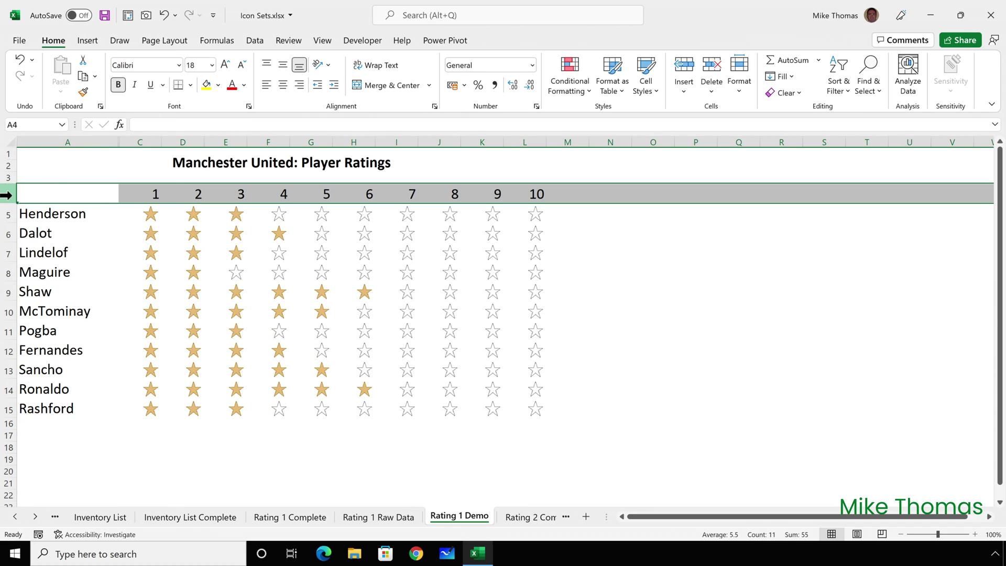
right_click(11, 195)
click(64, 392)
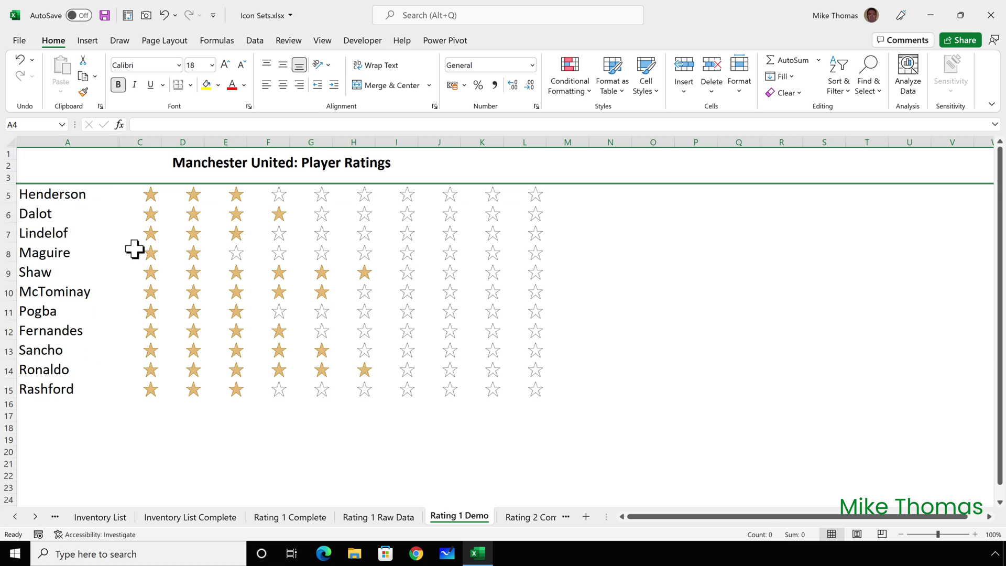
drag(147, 143, 486, 141)
Give A5:L15 a dark green fill and white font so empty stars show white
click(174, 231)
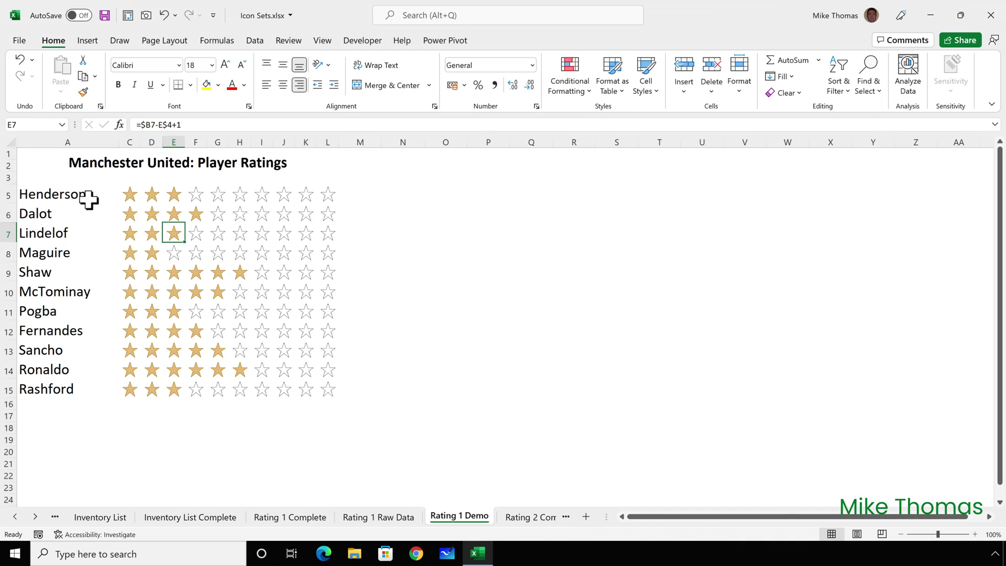
drag(89, 199, 325, 393)
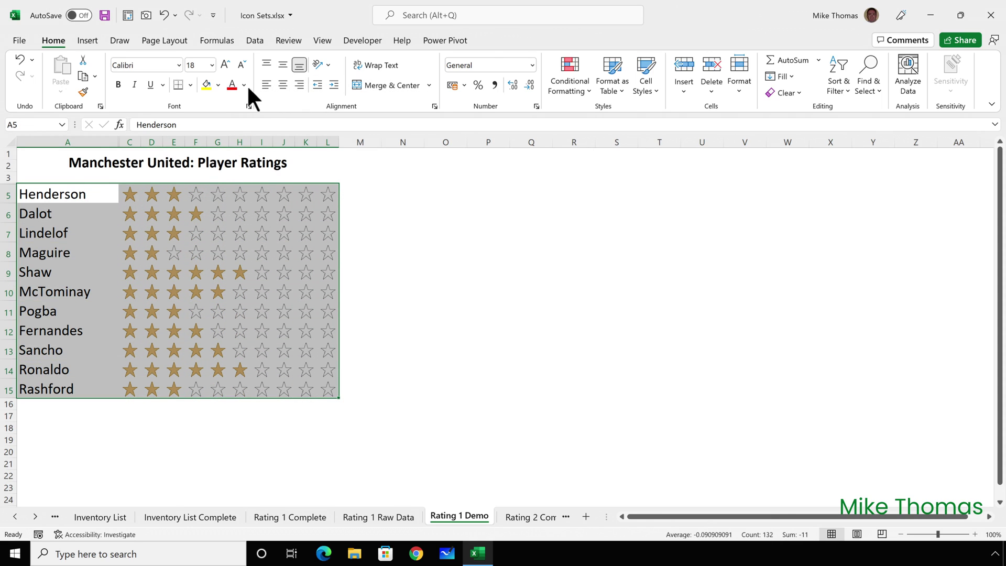
click(218, 85)
click(302, 159)
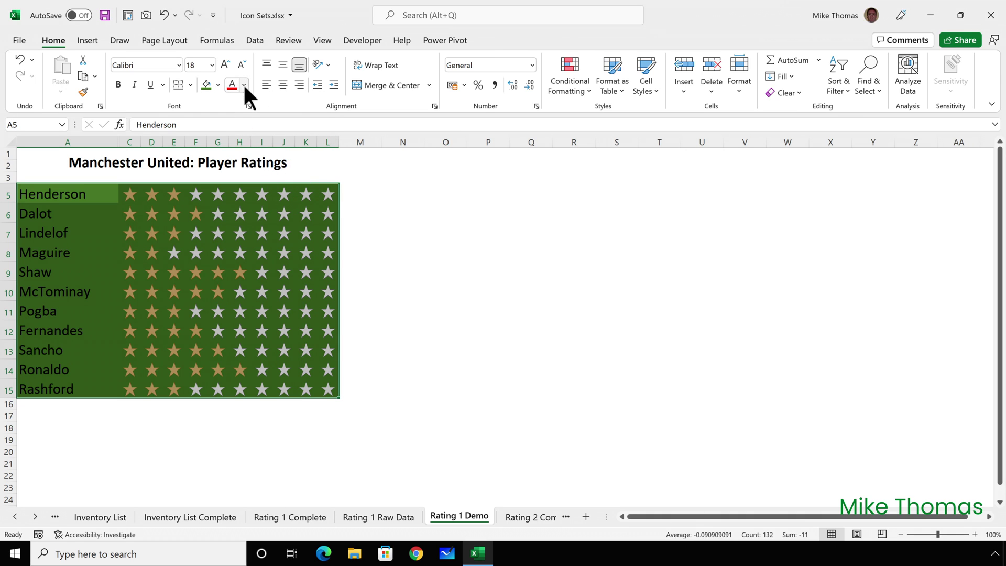
click(244, 85)
click(233, 135)
click(89, 162)
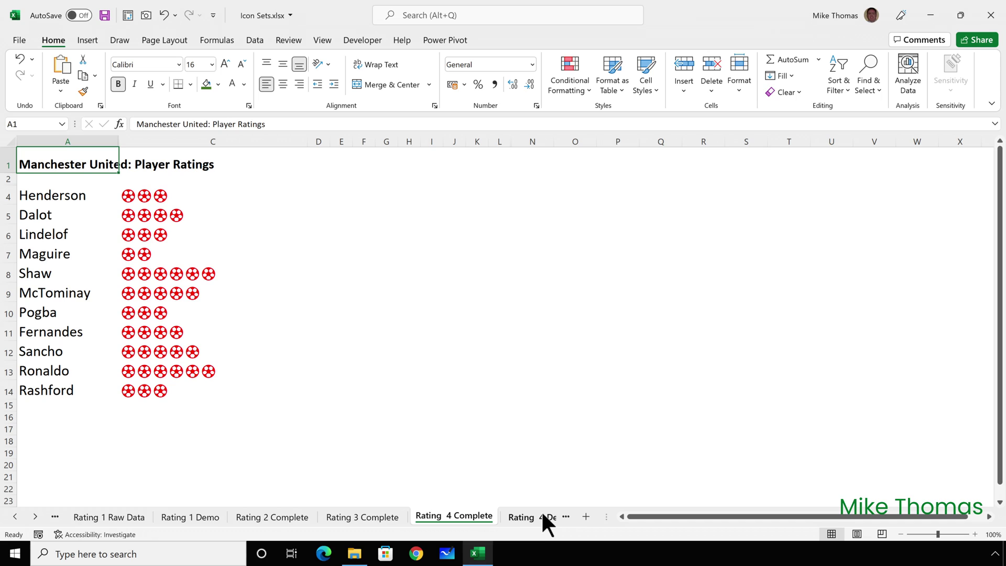
Switch to the Rating 4 Demo sheet with cell M1 ready for a symbol
click(542, 516)
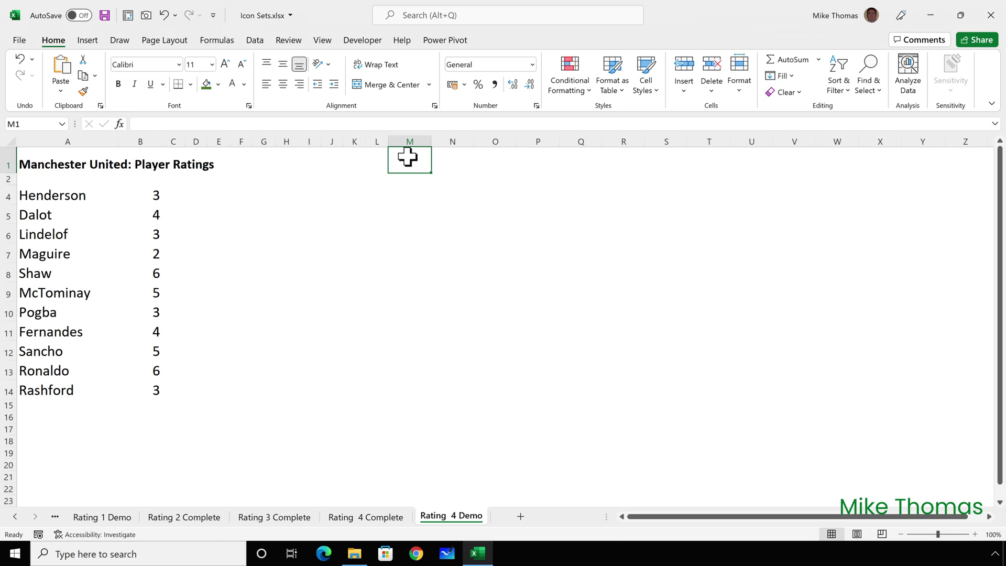
click(91, 42)
click(949, 76)
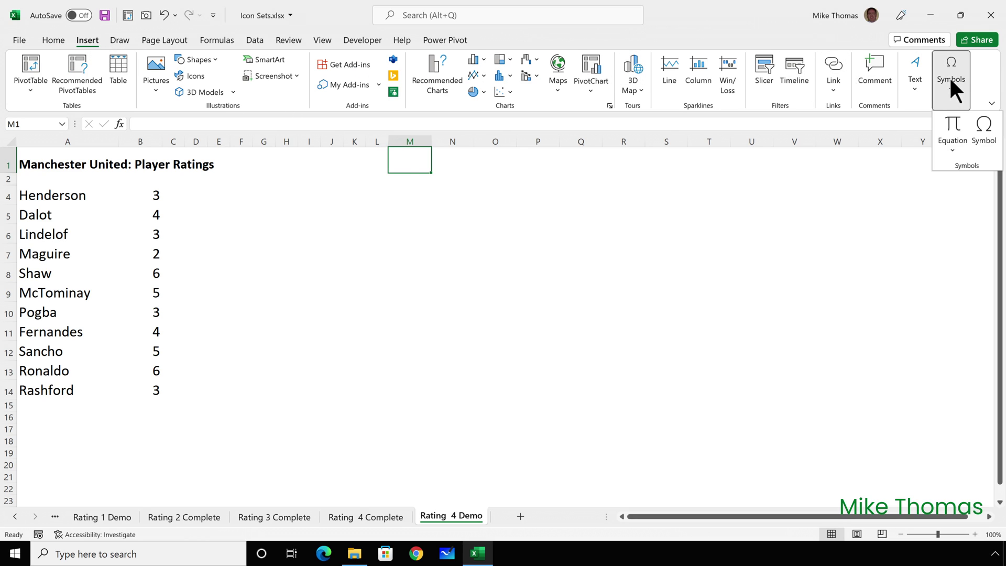
click(986, 130)
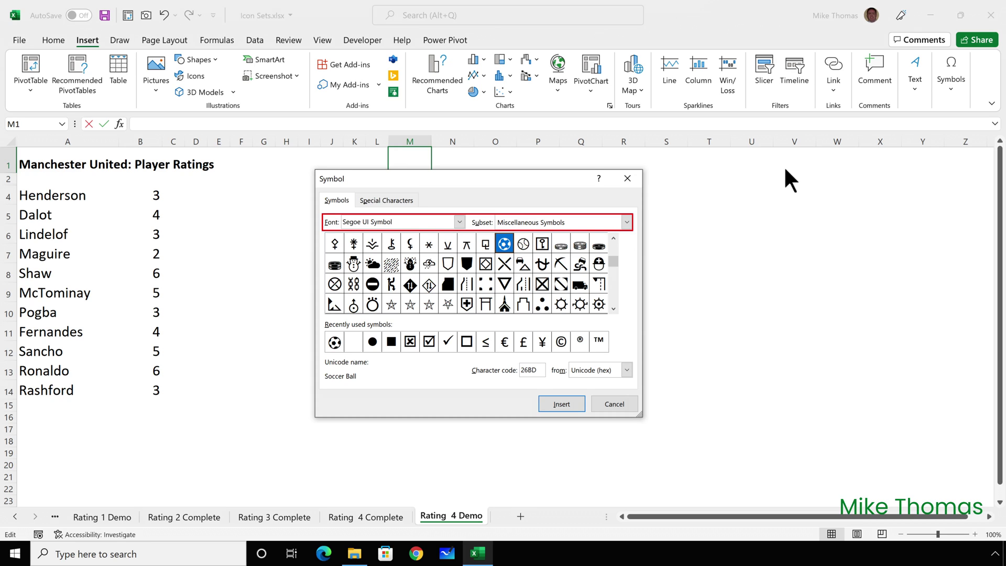
Insert the Segoe UI Symbol Soccer Ball (26BD) into cell M1
scroll(615, 307, up, 4)
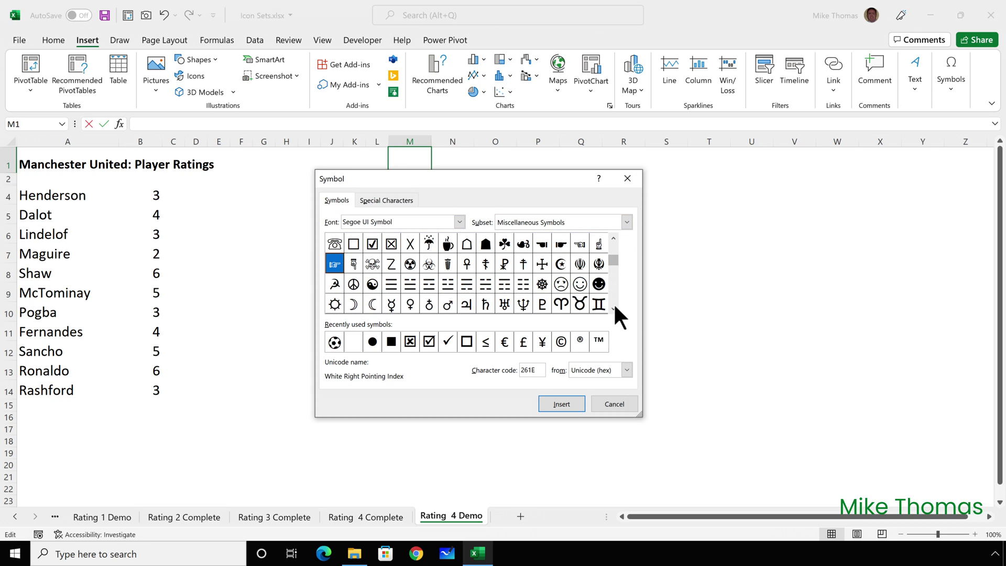
click(613, 307)
click(612, 308)
click(613, 308)
click(612, 308)
click(613, 307)
scroll(612, 306, down, 1)
click(505, 303)
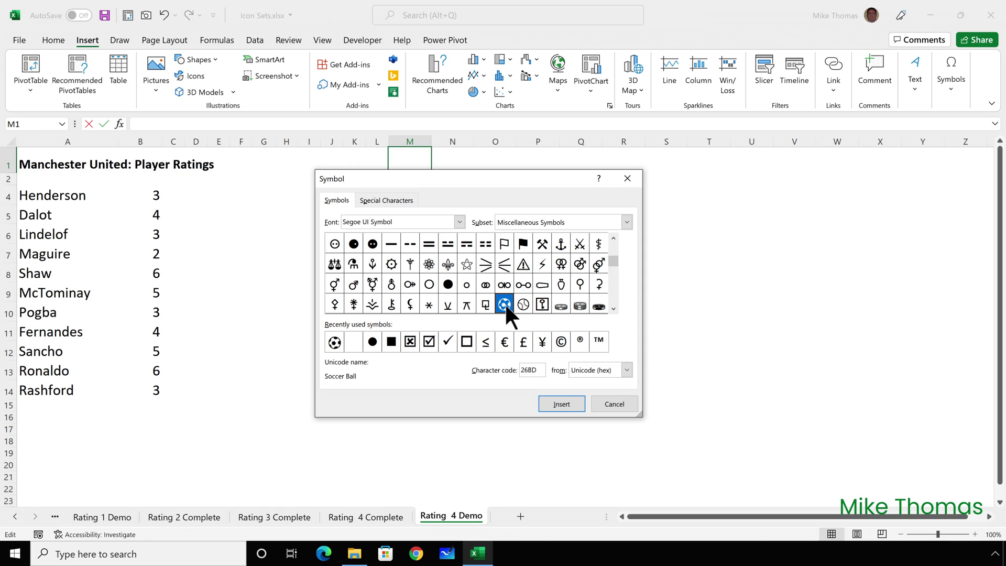
click(565, 403)
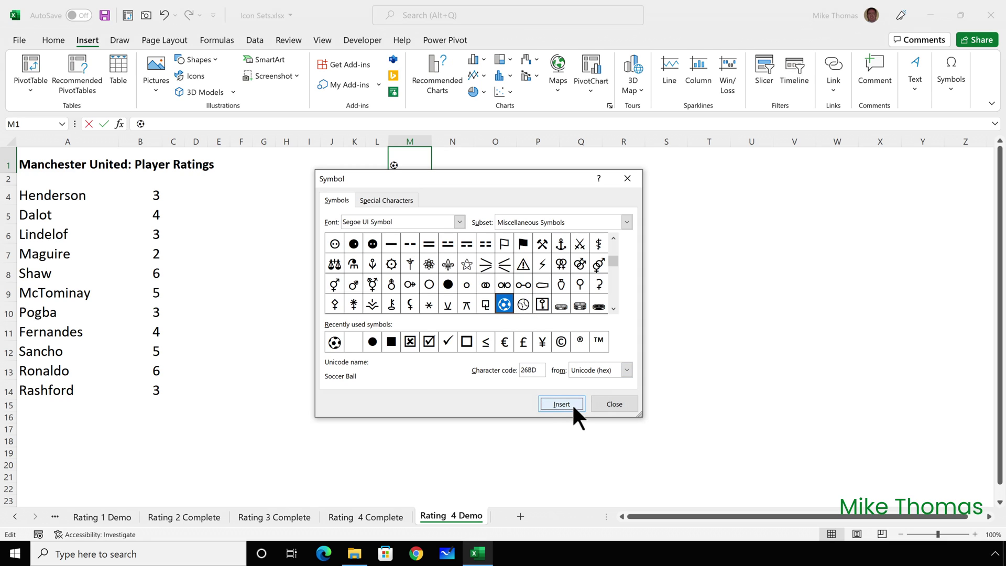
click(608, 402)
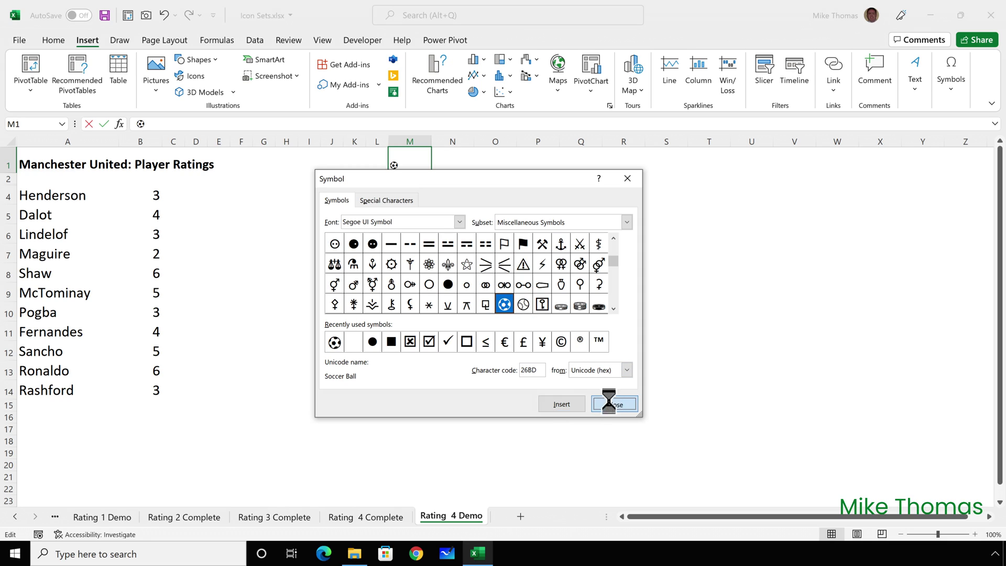
Enter =REPT($M$1,B4) in C4 to repeat the soccer ball by the player's rating
click(171, 196)
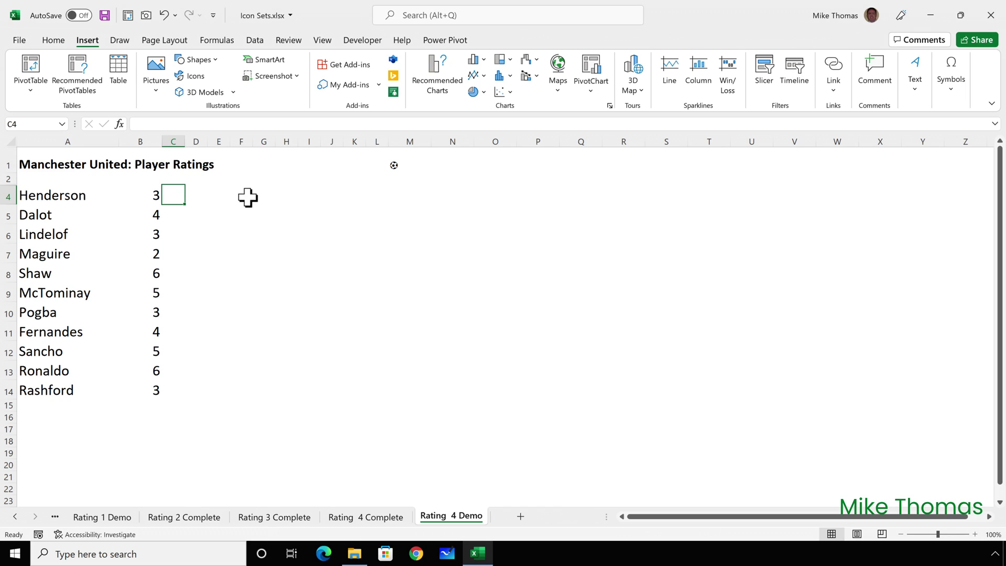
text(=rept)
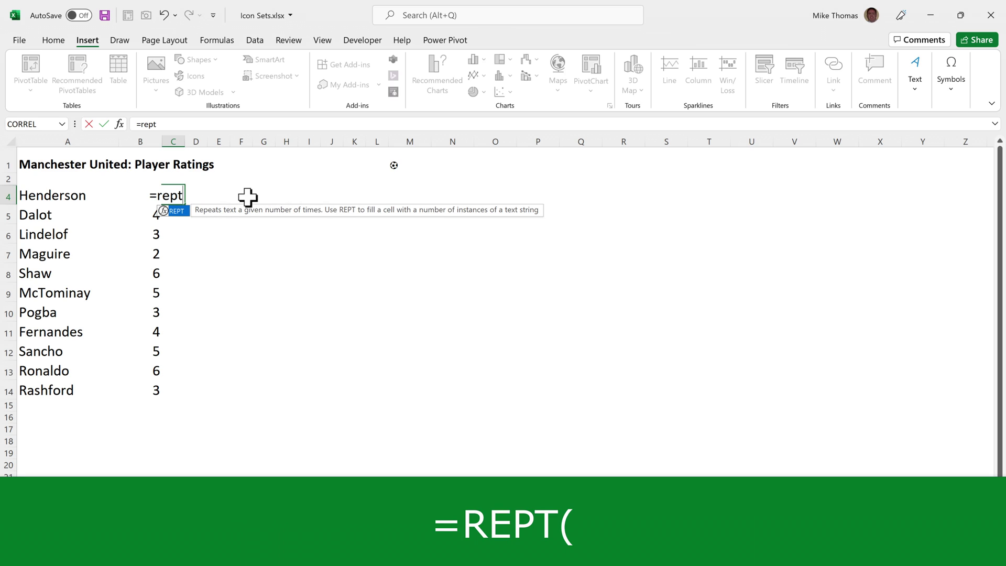
text(()
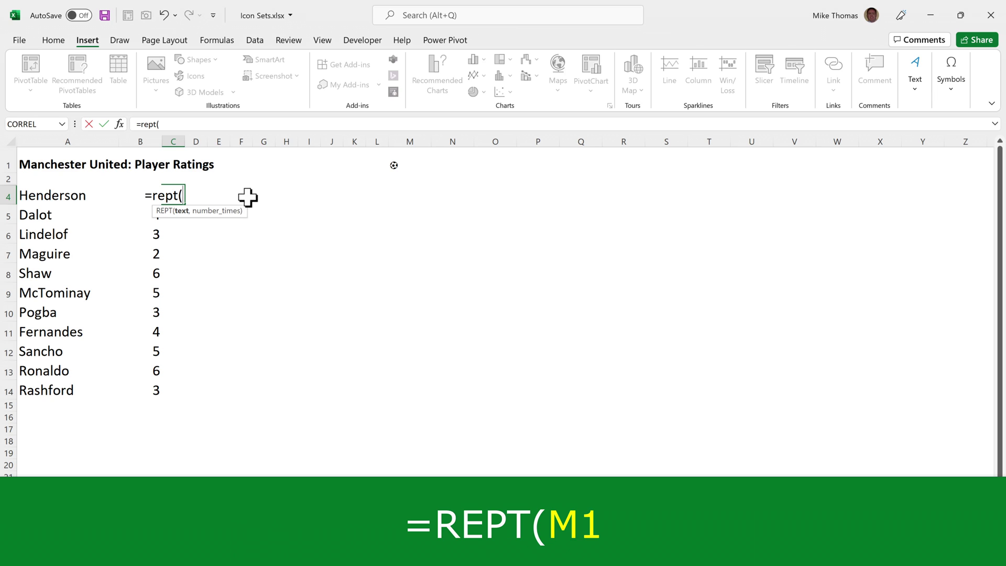
click(412, 161)
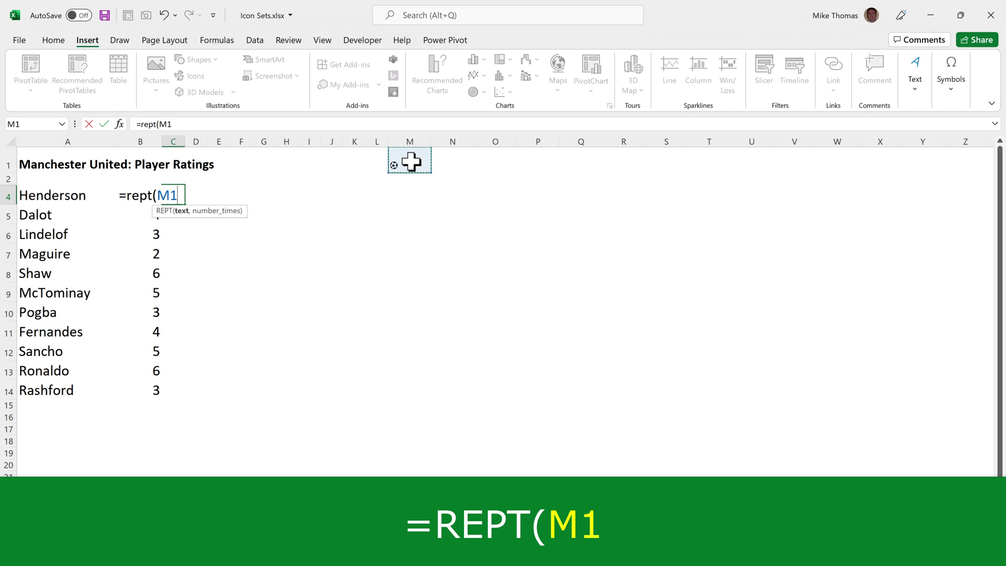
key(F4)
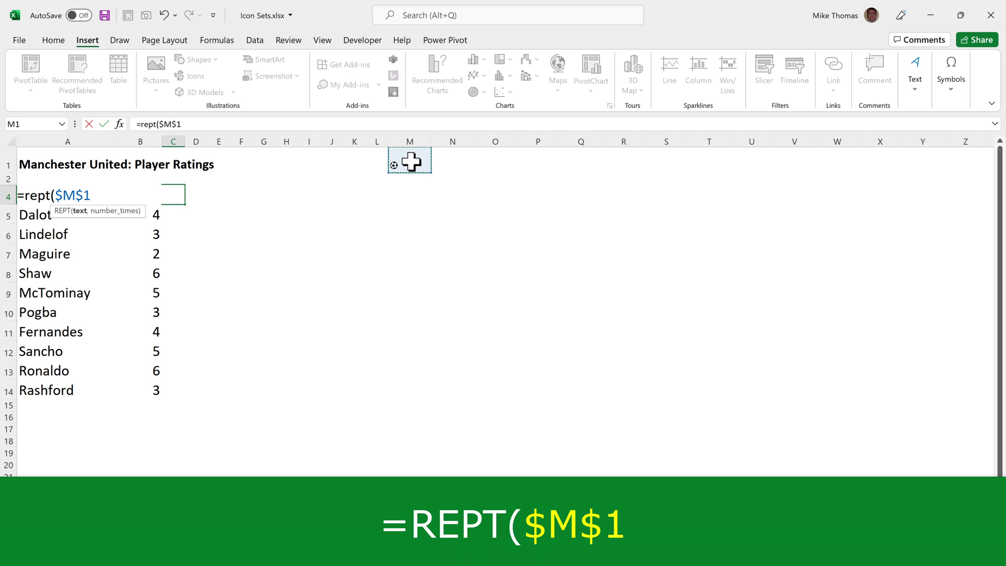
text(,)
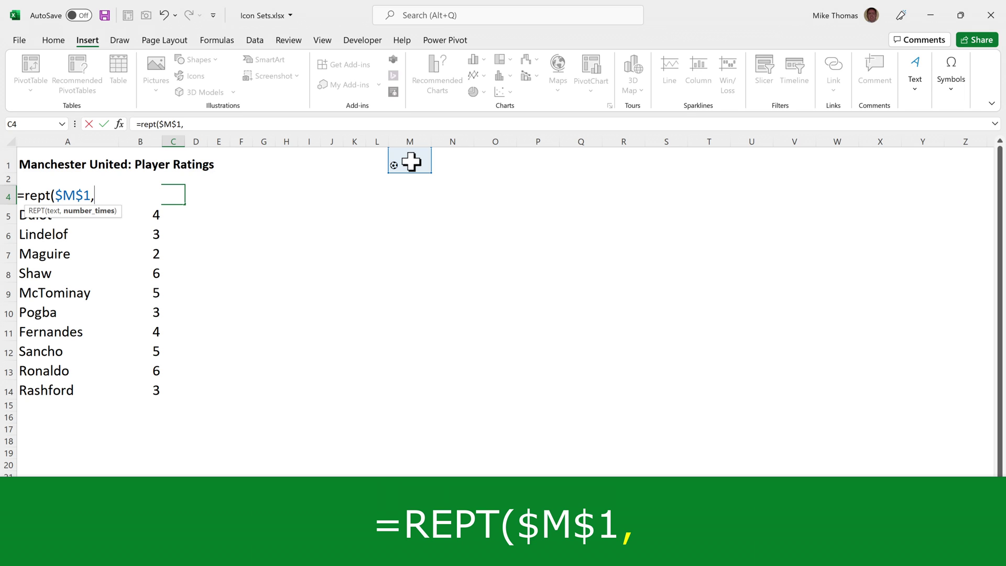
text(b4))
key(Return)
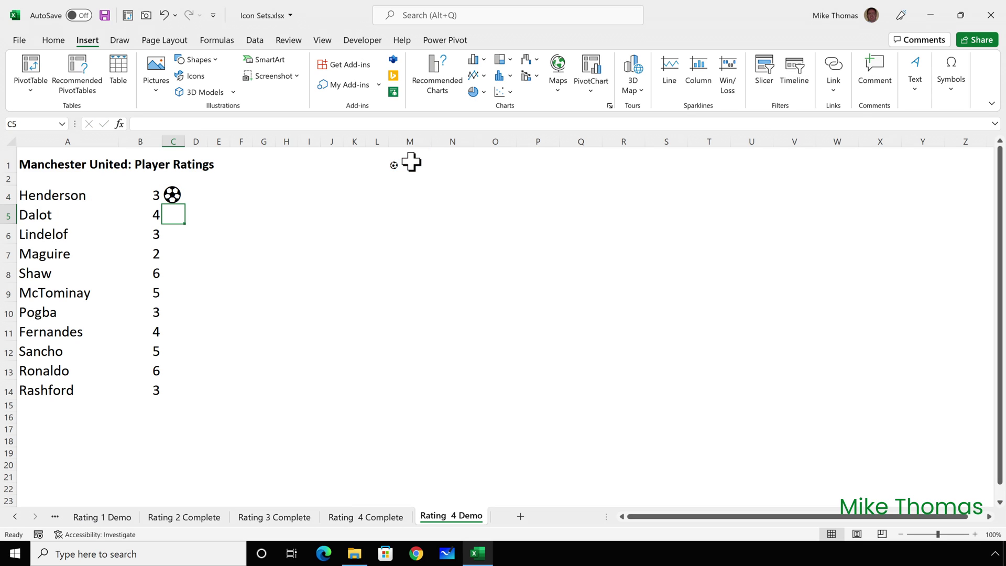
Widen column C and copy the C4 formula down through C14
drag(185, 142, 251, 142)
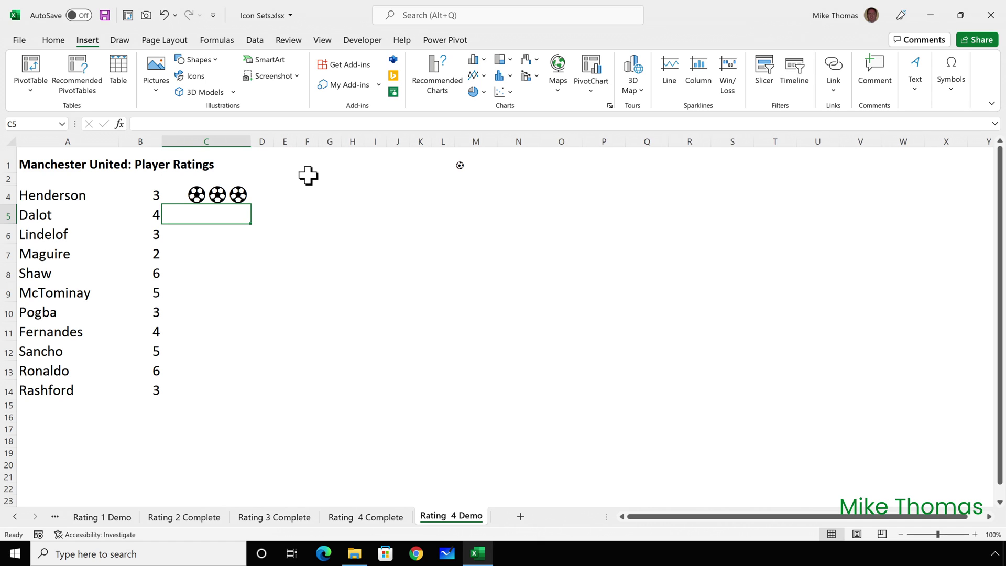
click(235, 193)
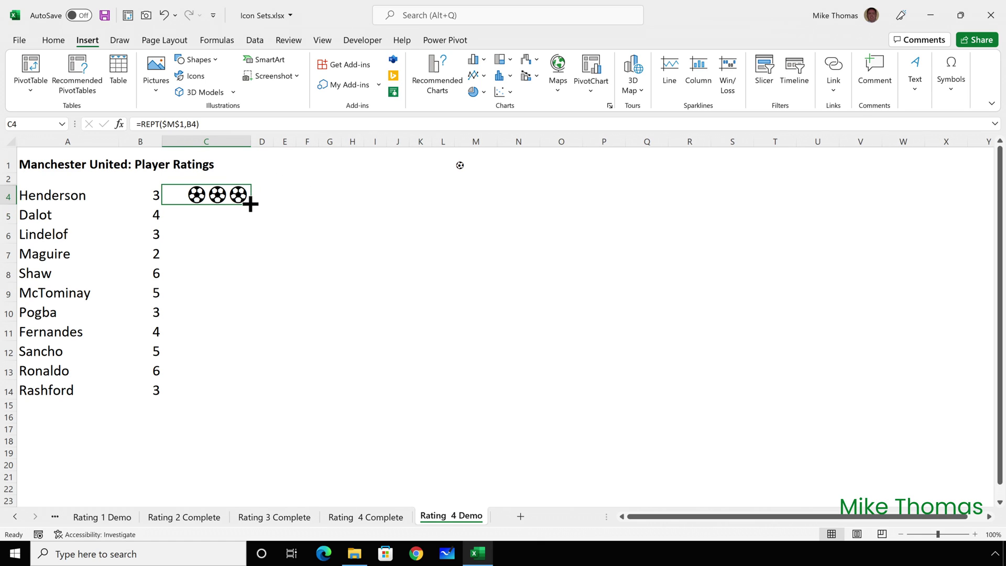
drag(250, 204, 231, 392)
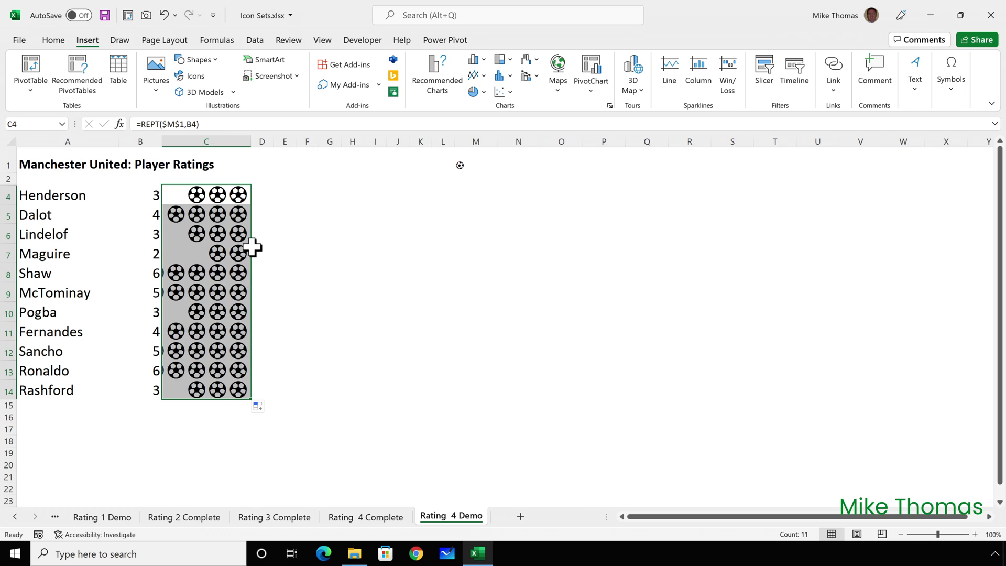
Color the C4:C14 soccer balls red, widen column C further, and left-align them
click(61, 41)
click(244, 84)
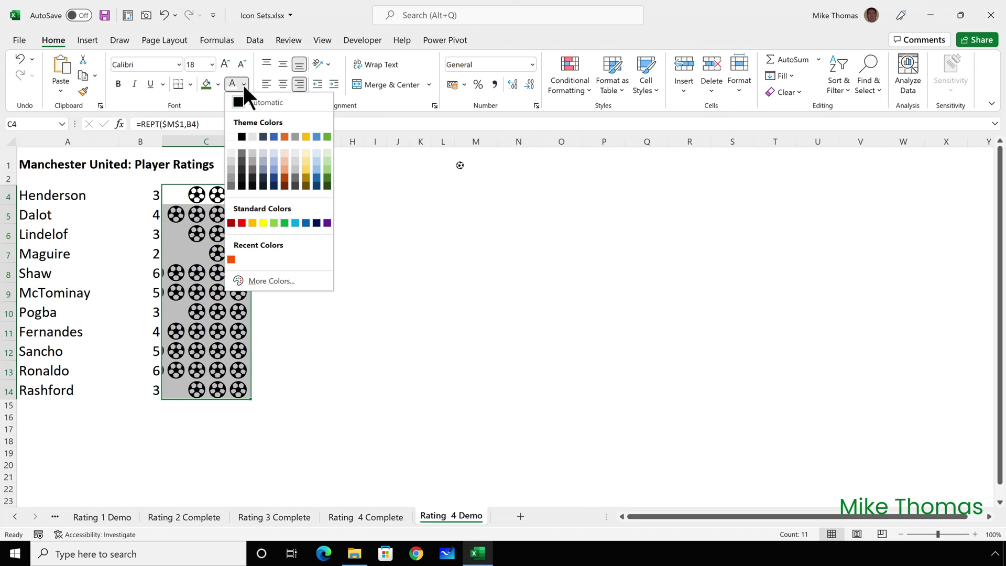
click(242, 223)
drag(251, 142, 353, 143)
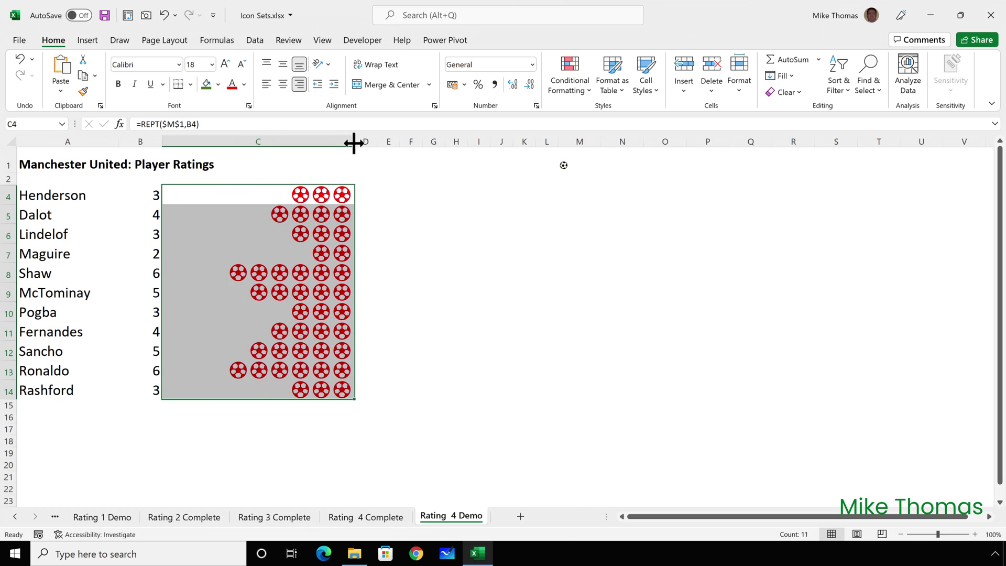
click(267, 84)
Hide column M with the soccer ball source and column B with the numeric ratings
click(578, 161)
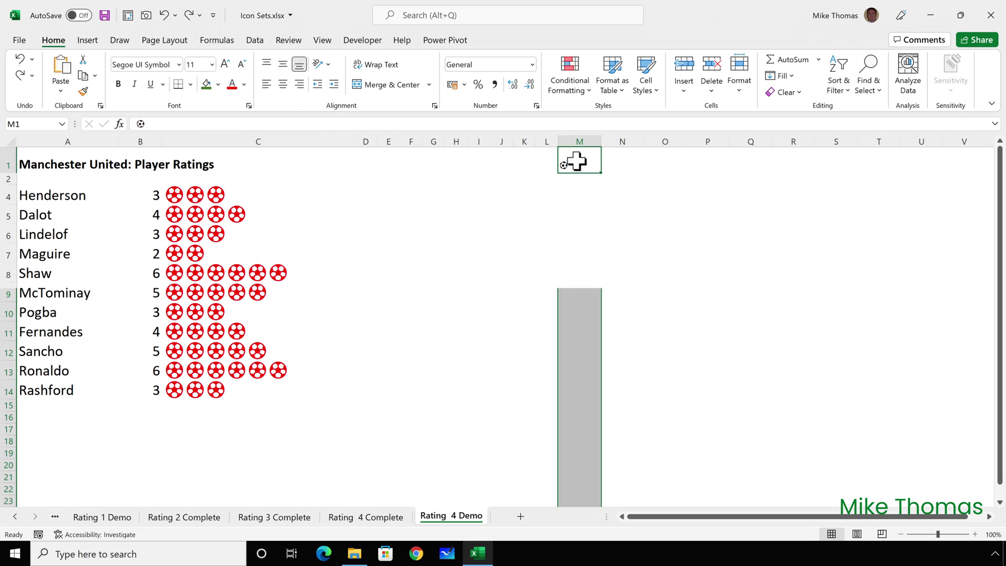
right_click(579, 141)
click(634, 347)
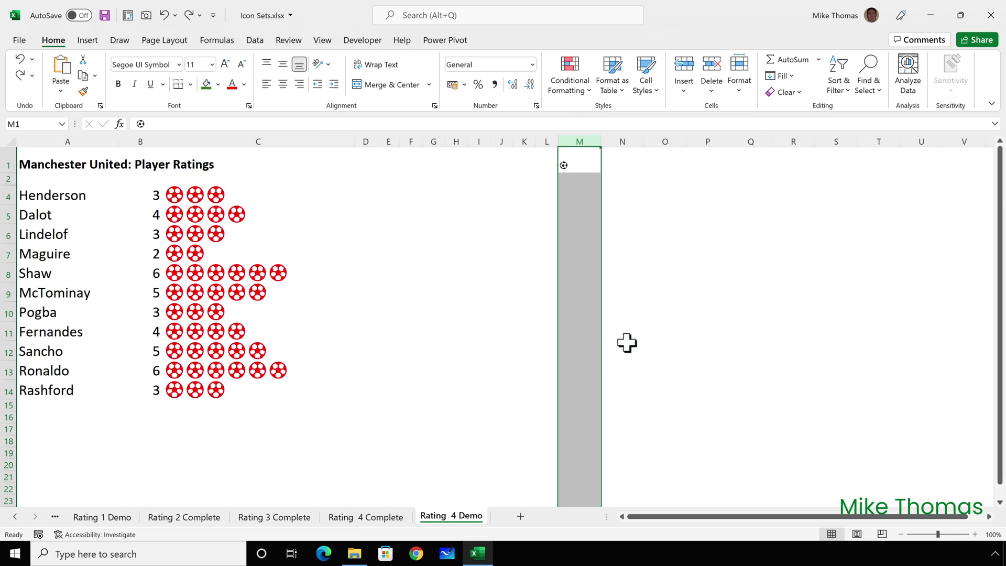
click(143, 141)
right_click(144, 142)
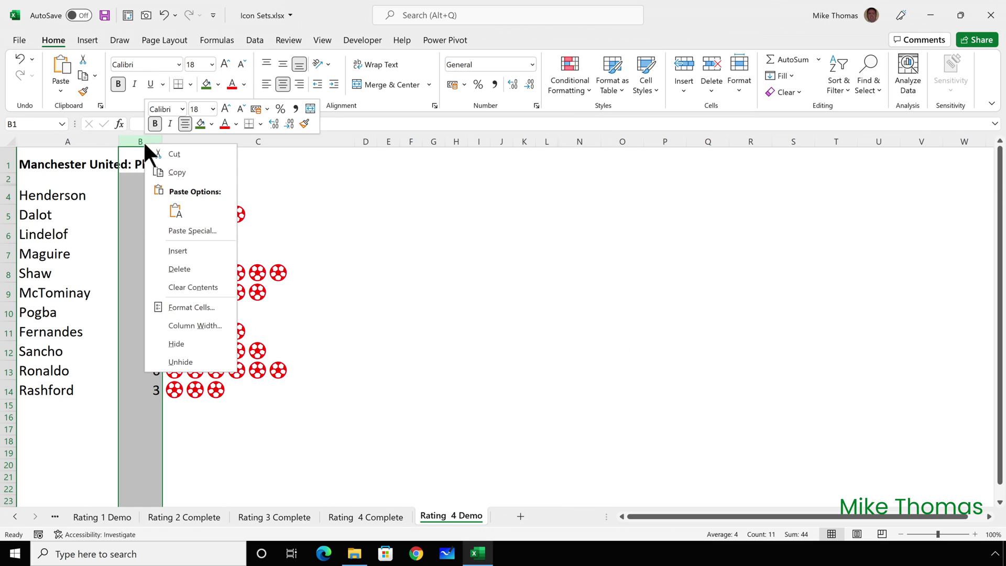
click(179, 344)
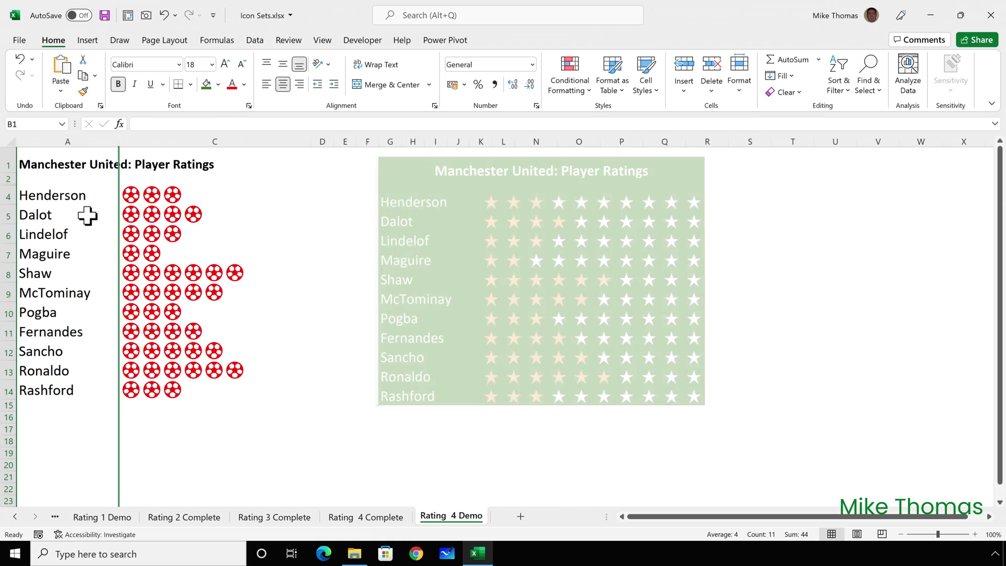